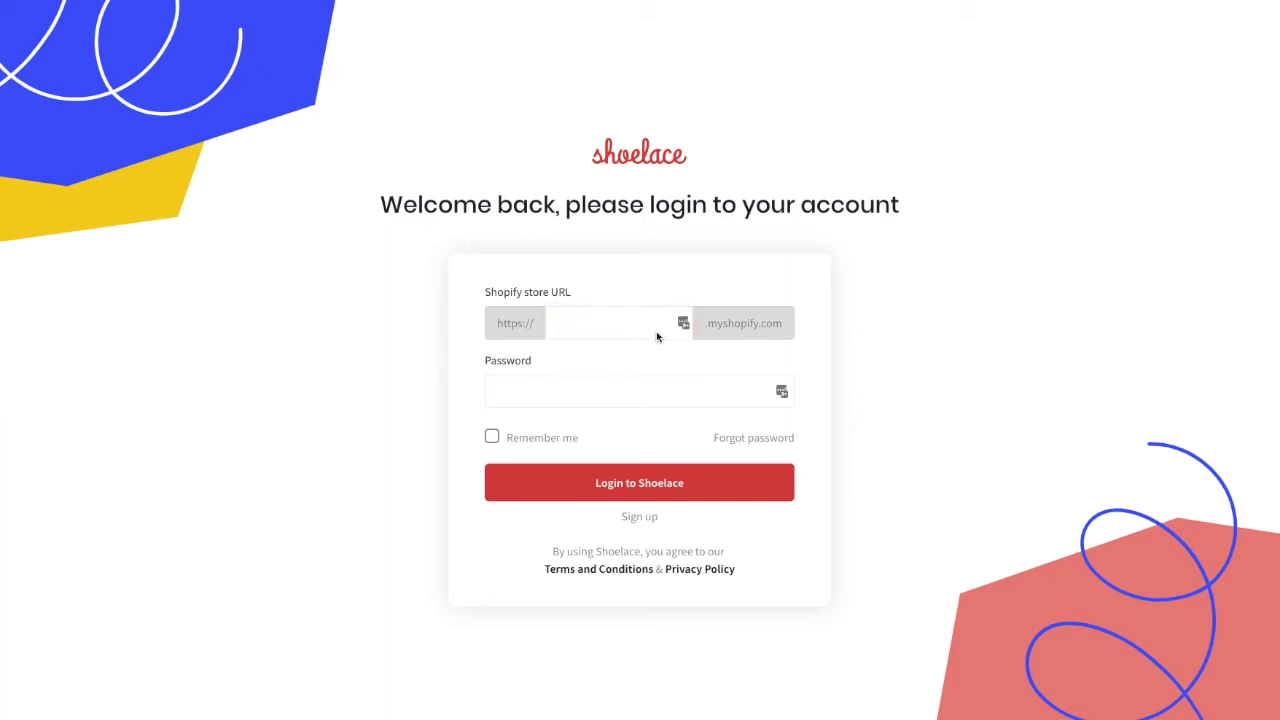
# Log in to the store's account and compare the retargeting journey's detailed view with its summary view
pyautogui.click(642, 324)
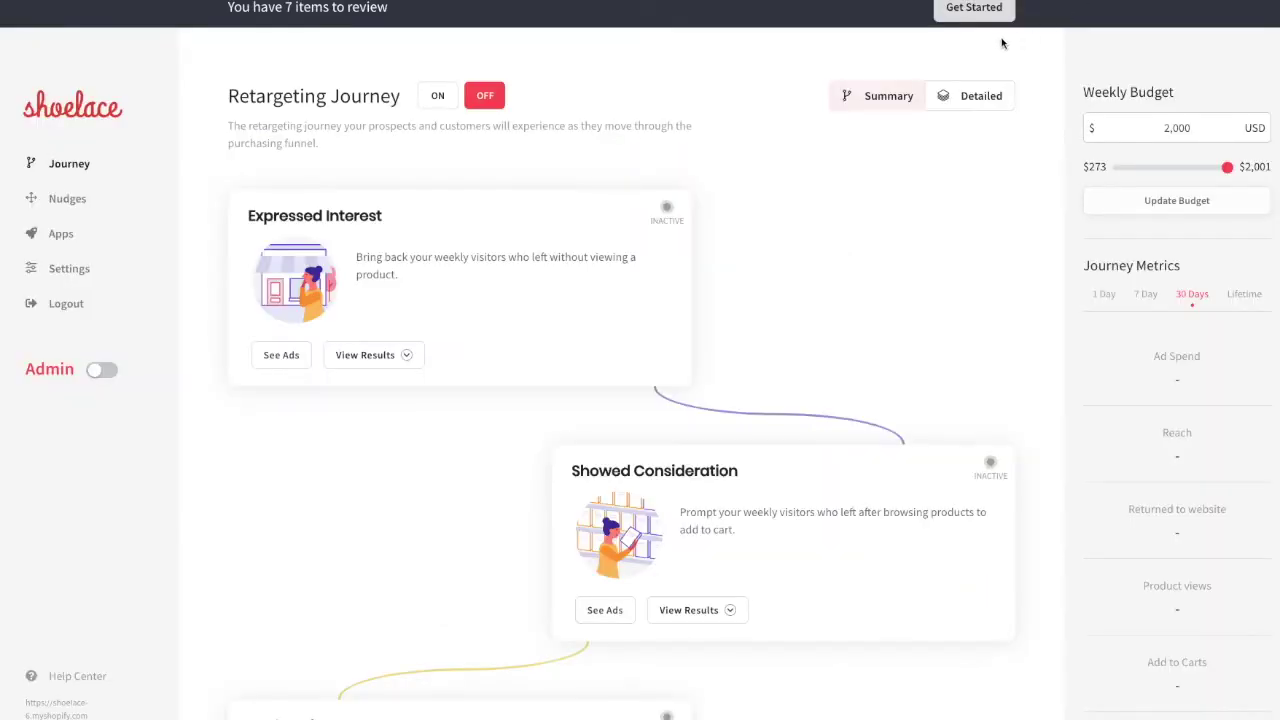
pyautogui.click(74, 163)
pyautogui.click(958, 106)
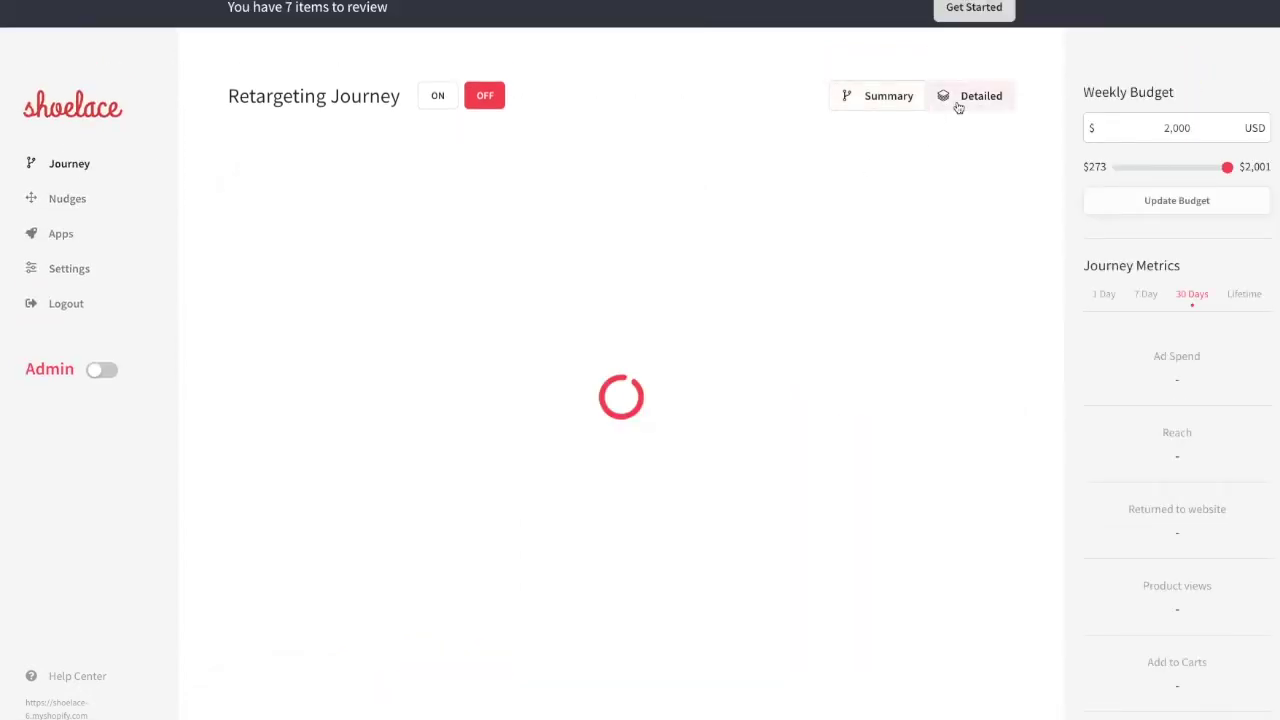
pyautogui.click(884, 97)
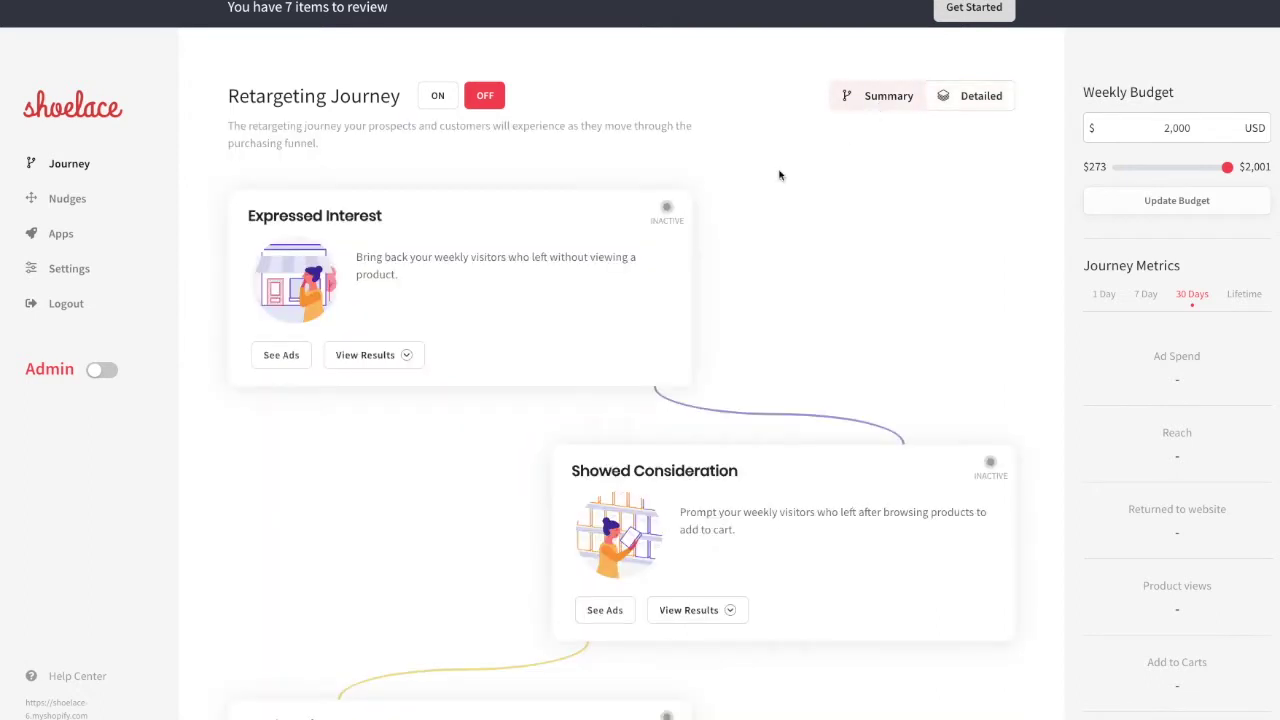
# Look over the retargeting journey's stages, highlighting the Expressed Interest and Showed Consideration titles
pyautogui.scroll(-5, 495, 265)
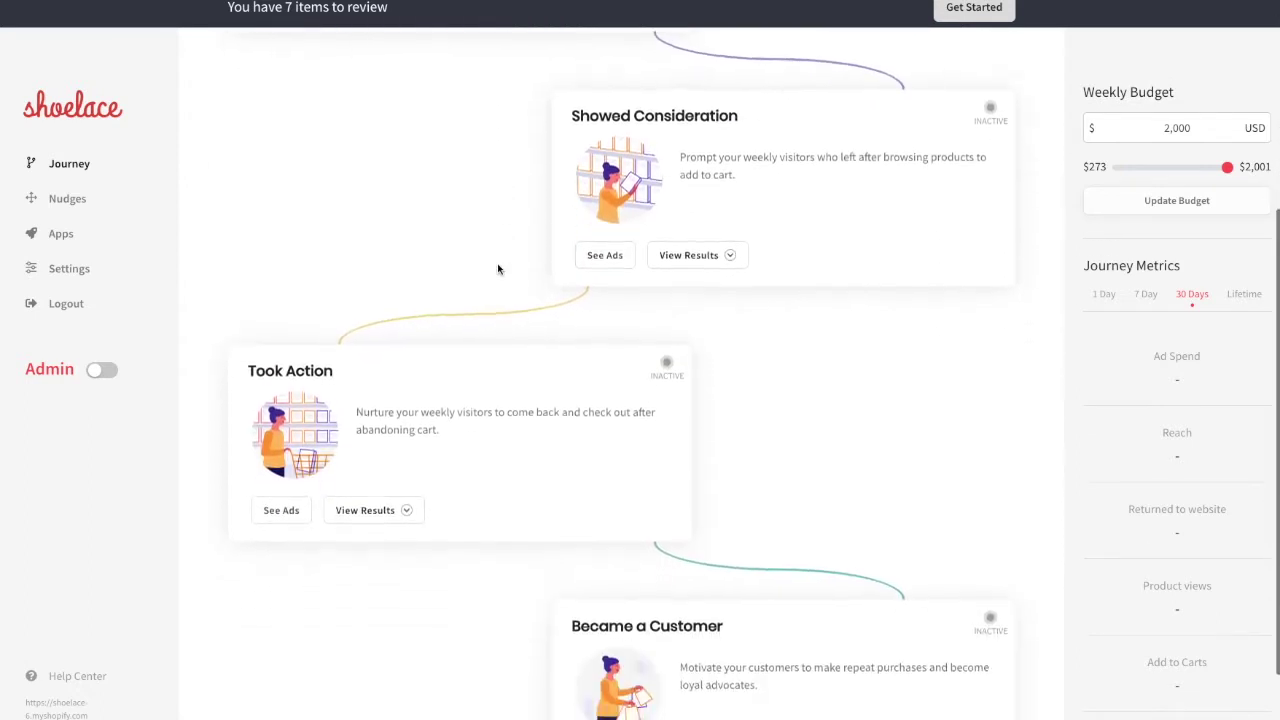
pyautogui.scroll(-1, 497, 268)
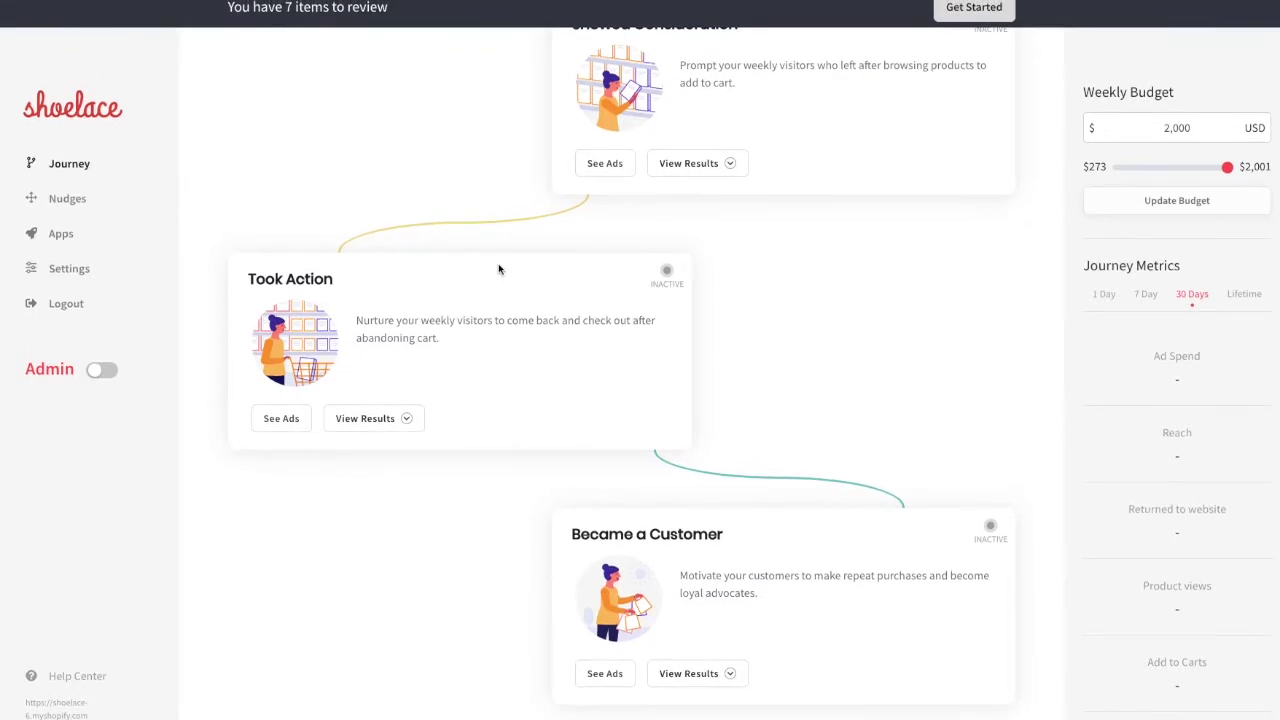
pyautogui.scroll(1, 517, 248)
pyautogui.scroll(5, 517, 248)
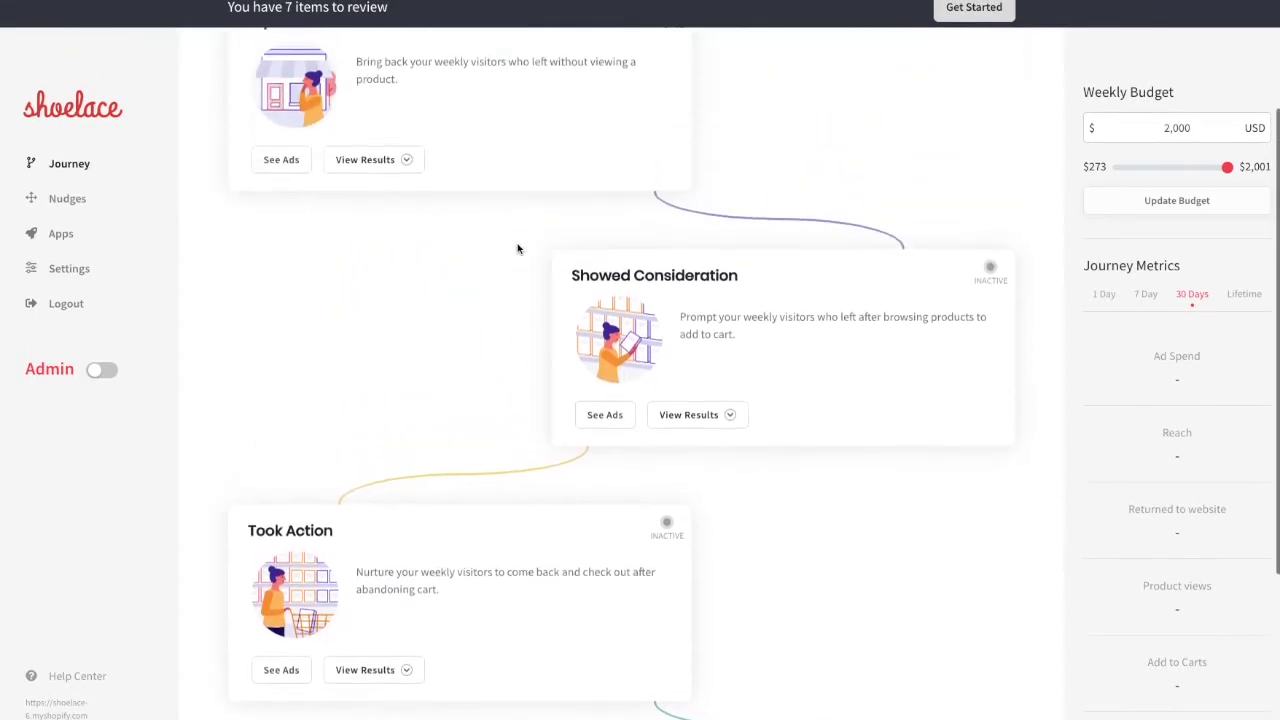
pyautogui.moveTo(386, 196); pyautogui.dragTo(261, 195)
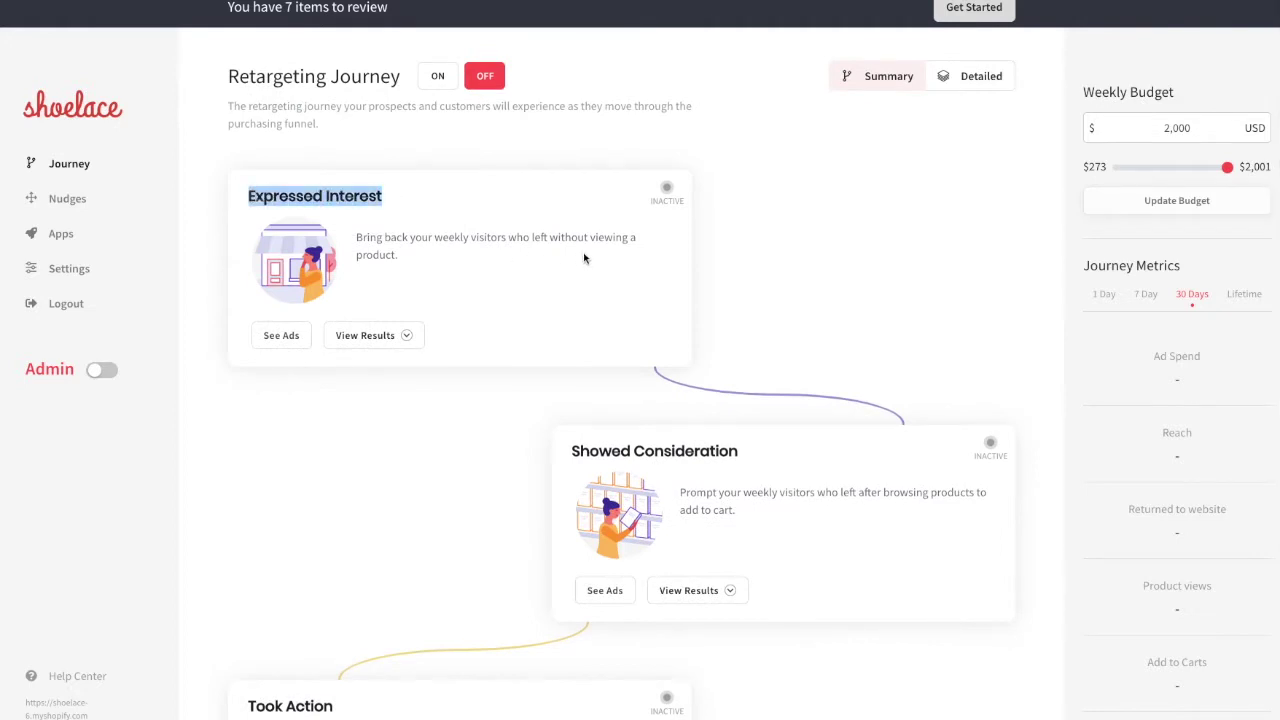
pyautogui.scroll(-1, 762, 366)
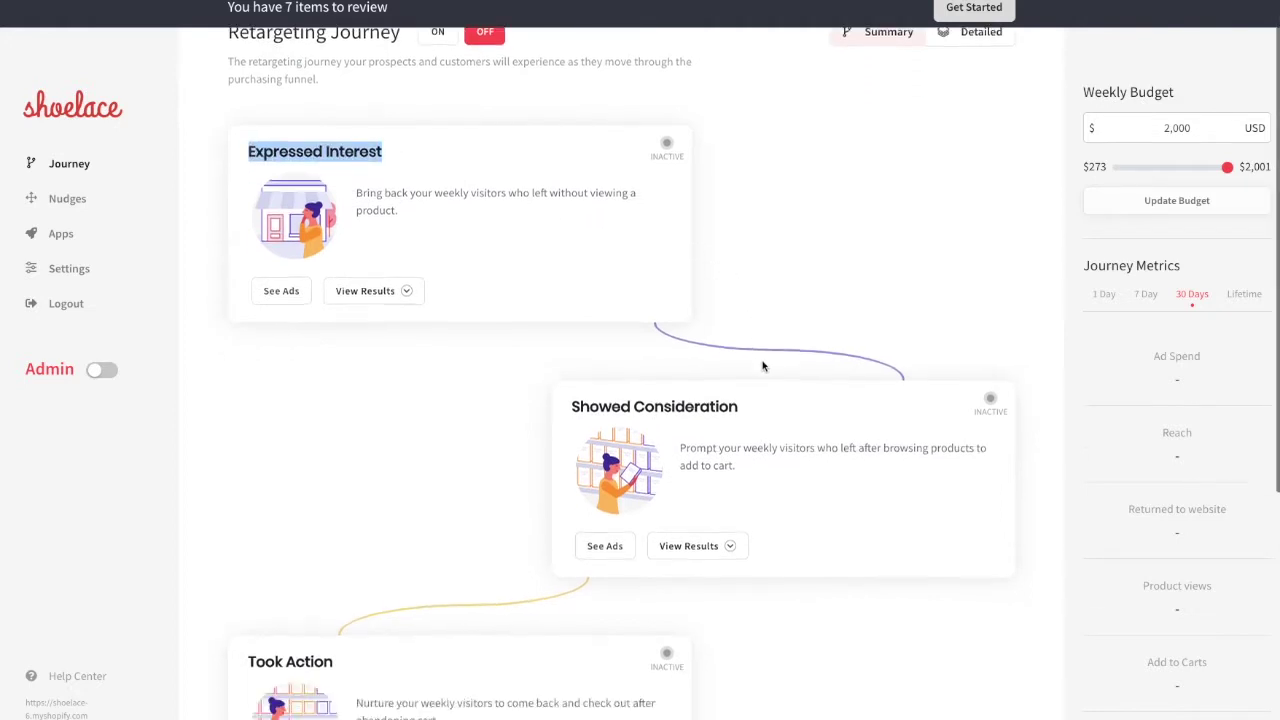
pyautogui.scroll(-2, 762, 366)
pyautogui.moveTo(740, 324); pyautogui.dragTo(570, 330)
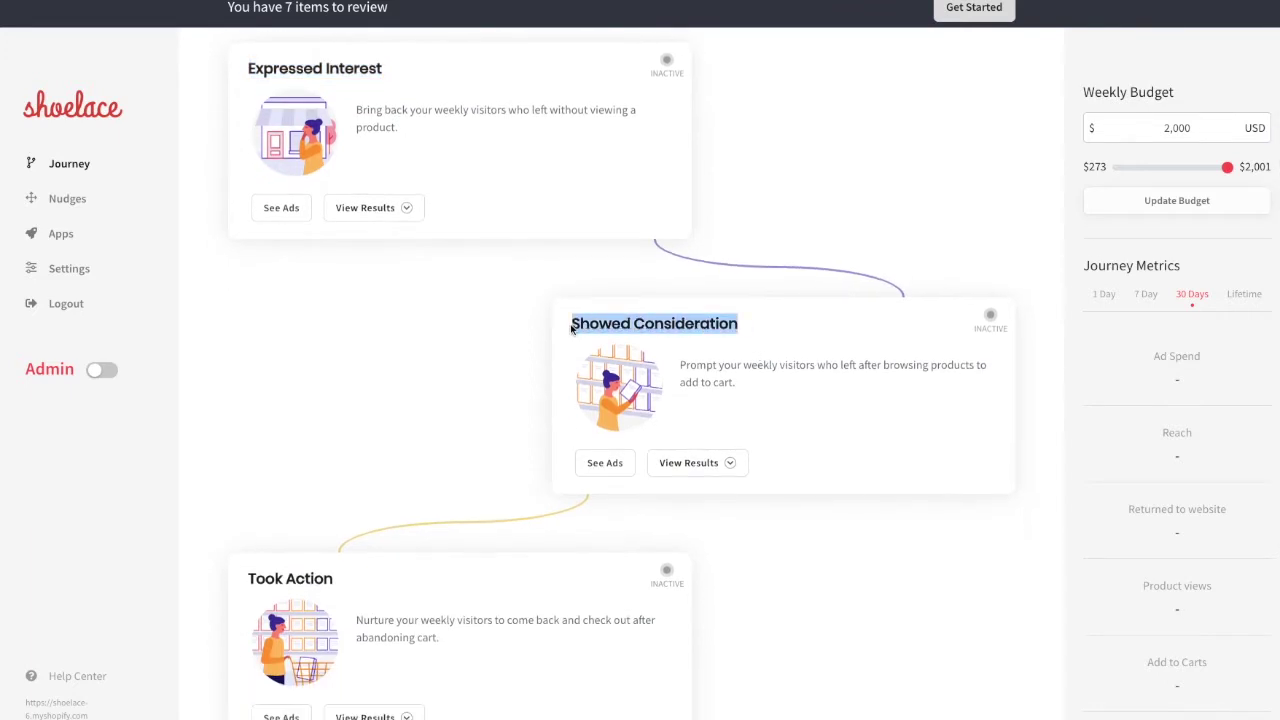
# Highlight the Took Action and Became a Customer stage titles and look back over the whole journey
pyautogui.scroll(-4, 510, 355)
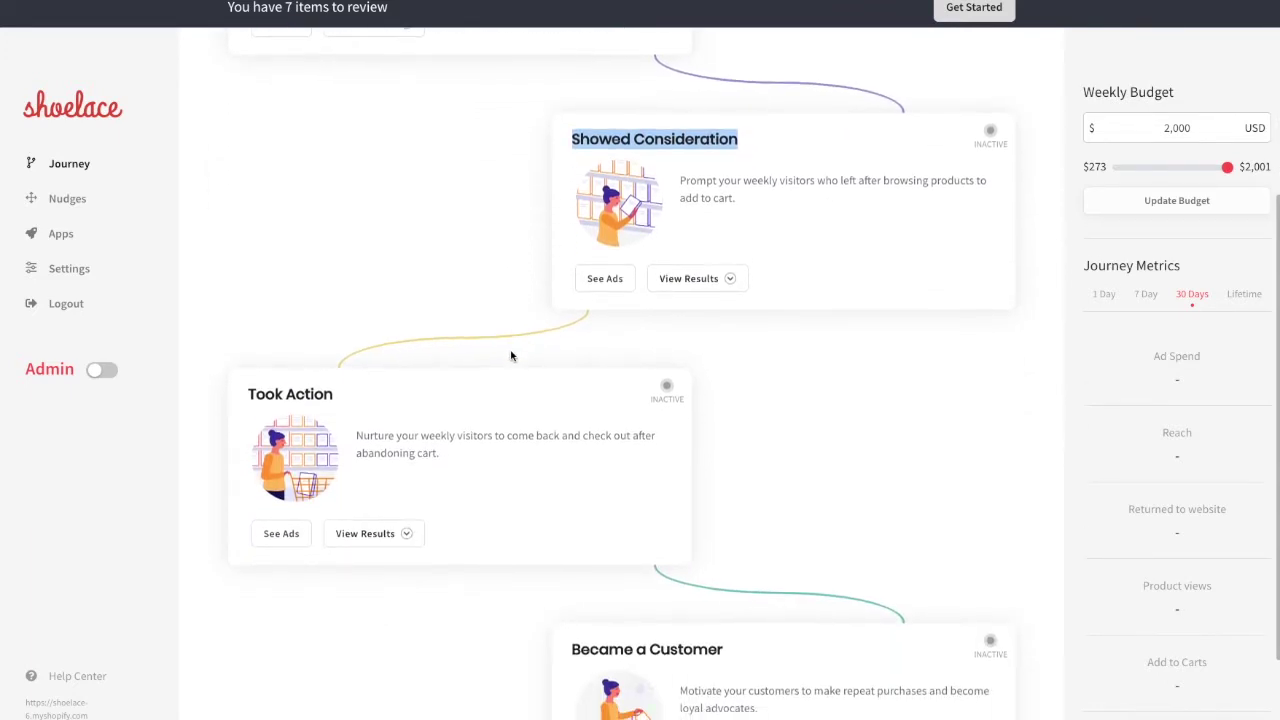
pyautogui.scroll(-2, 510, 355)
pyautogui.scroll(-1, 510, 355)
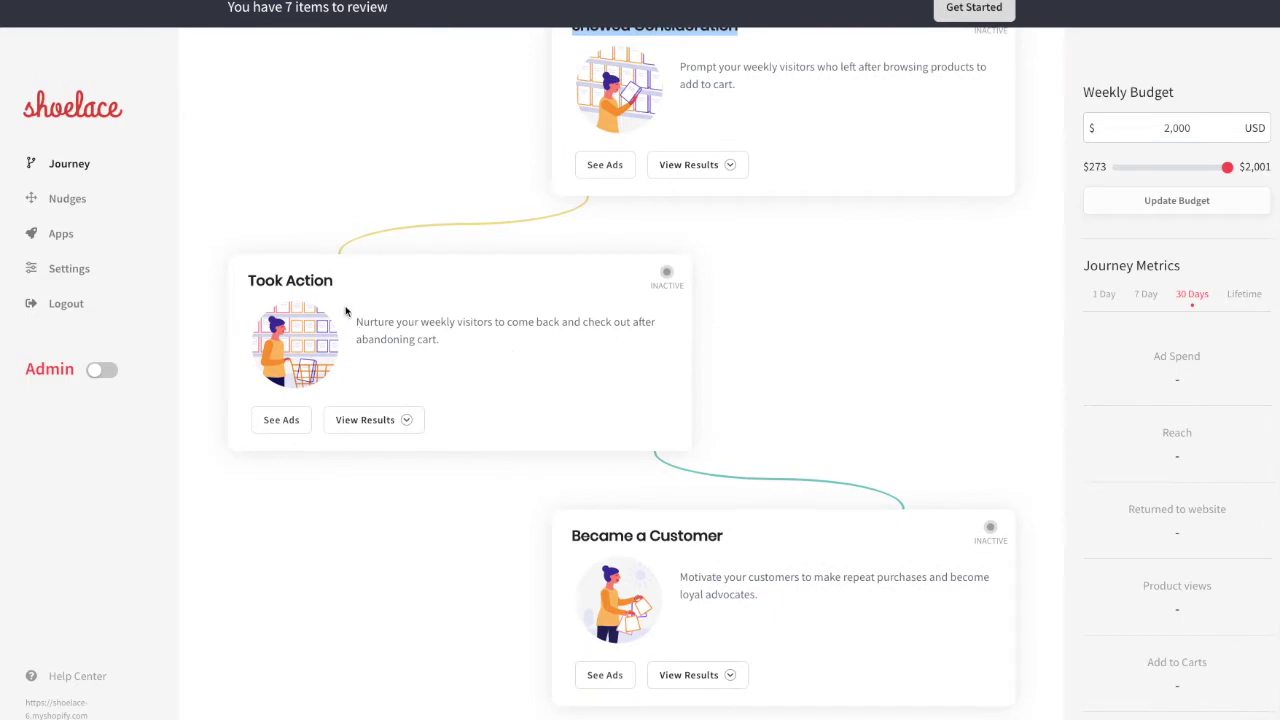
pyautogui.moveTo(336, 287); pyautogui.dragTo(248, 282)
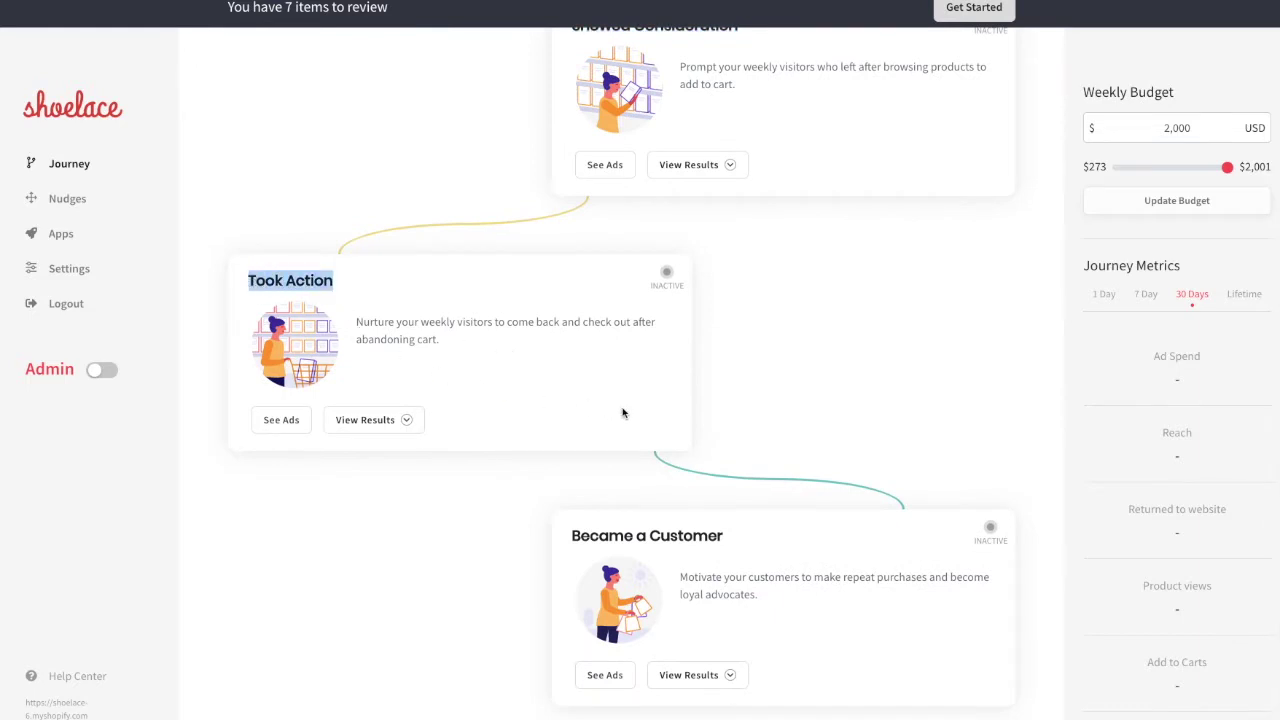
pyautogui.scroll(-1, 632, 415)
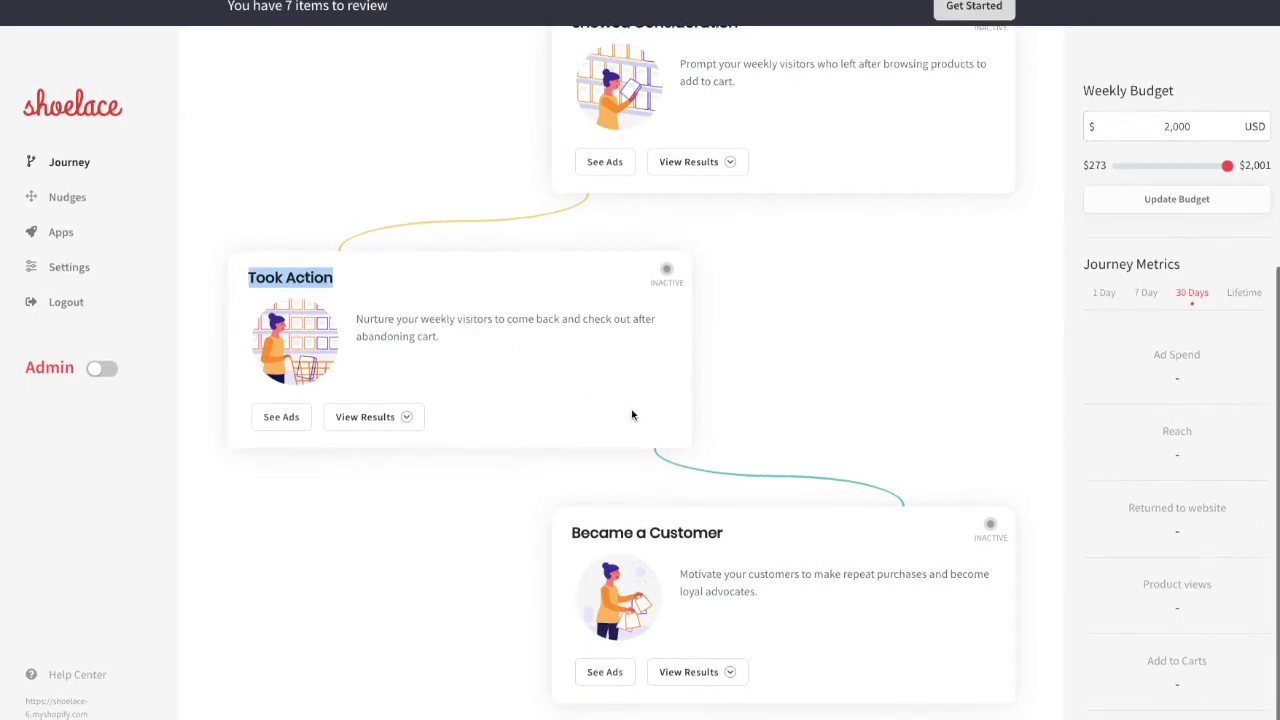
pyautogui.click(724, 538)
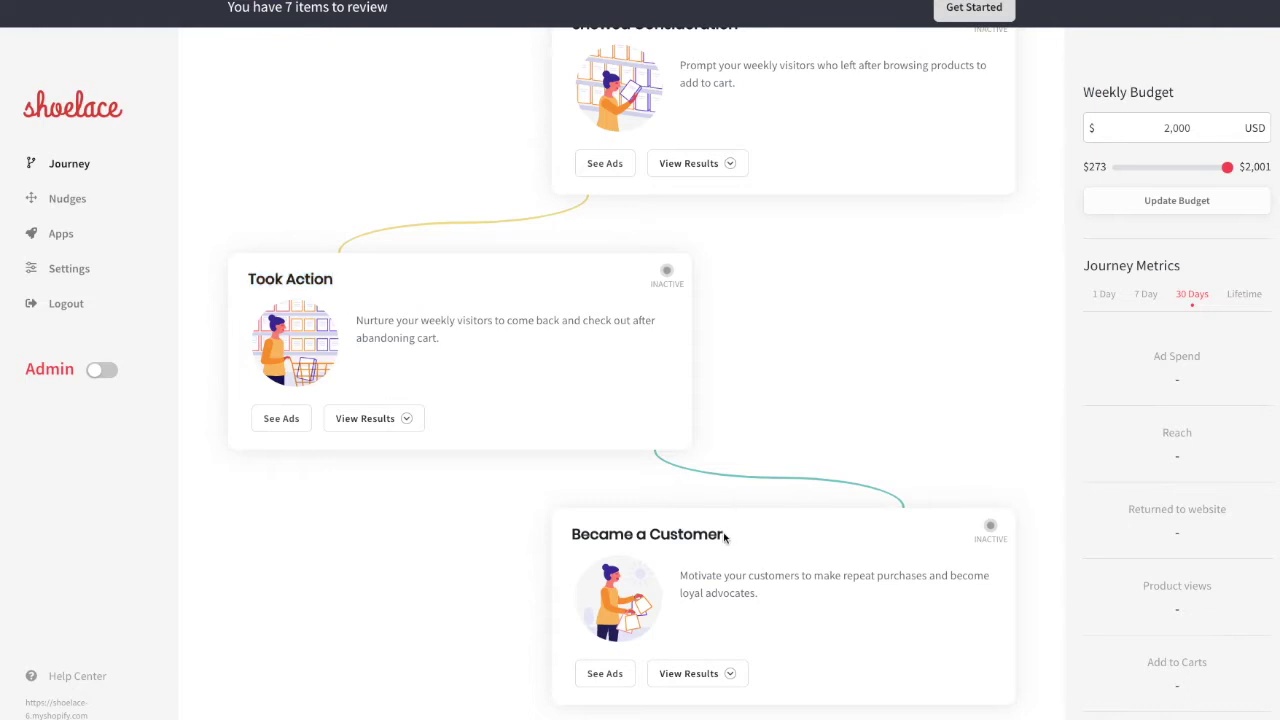
pyautogui.moveTo(722, 534); pyautogui.dragTo(571, 535)
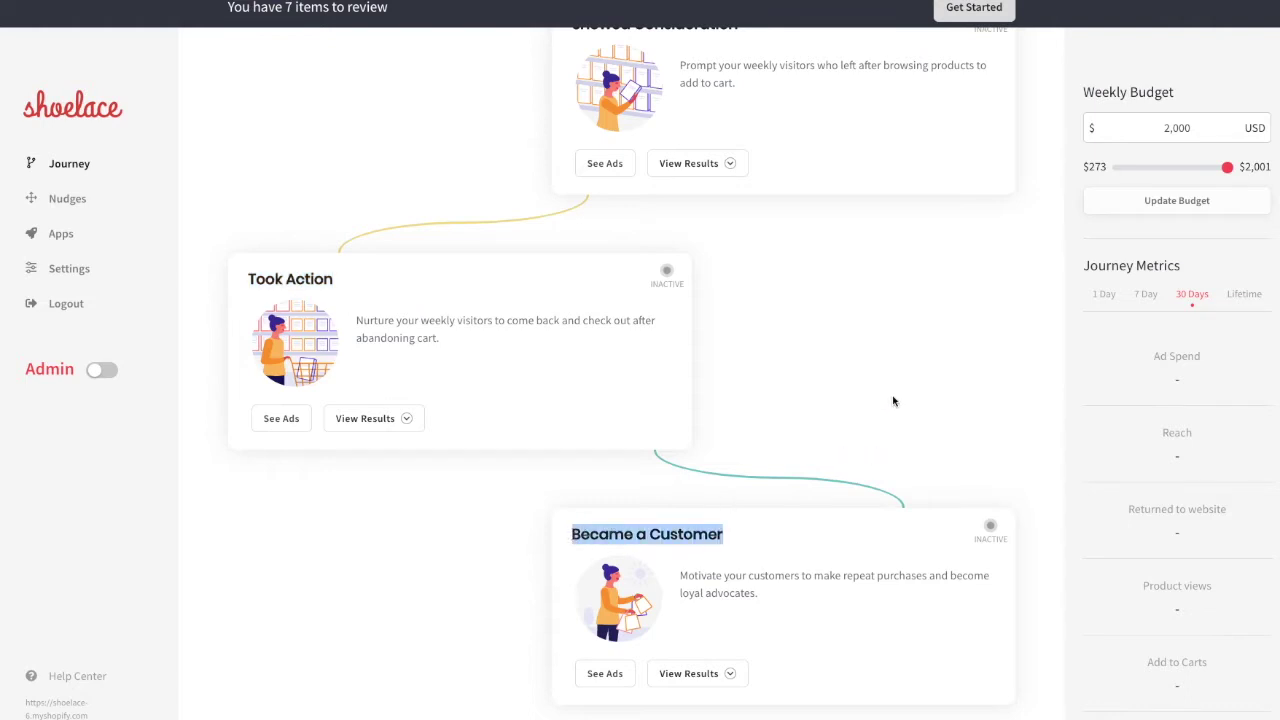
pyautogui.scroll(3, 893, 401)
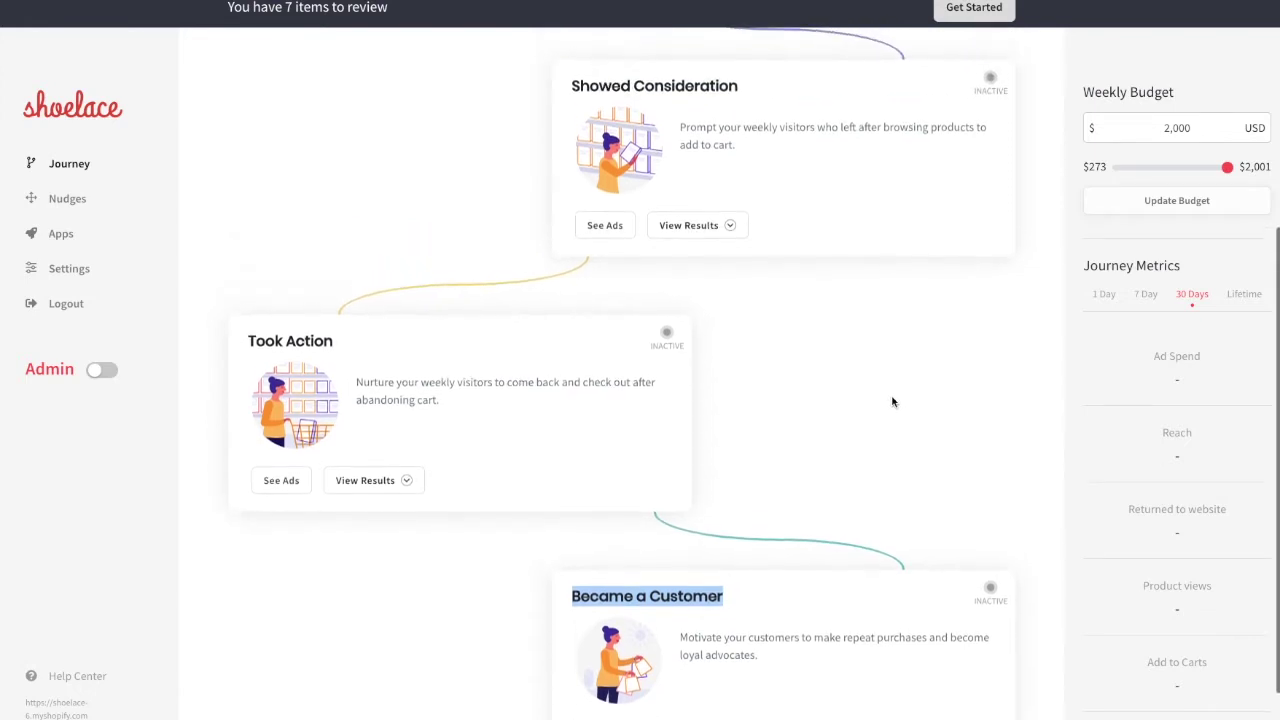
pyautogui.scroll(4, 893, 402)
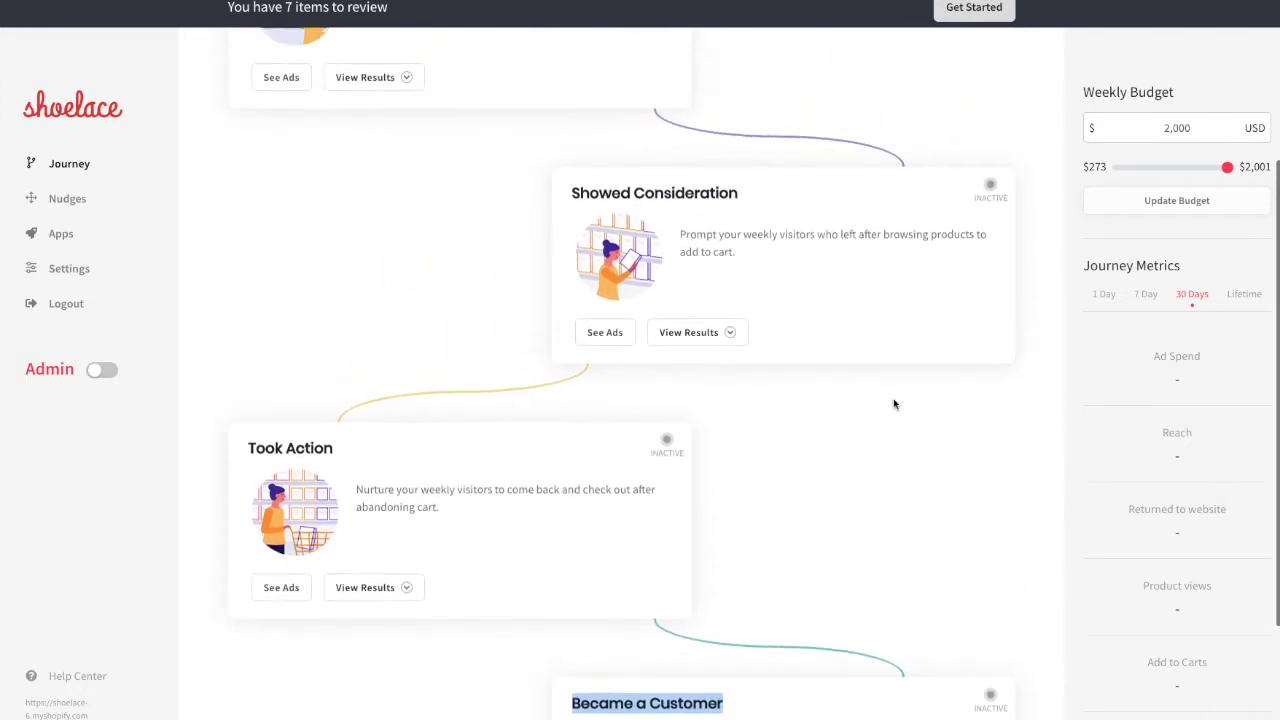
pyautogui.scroll(3, 893, 404)
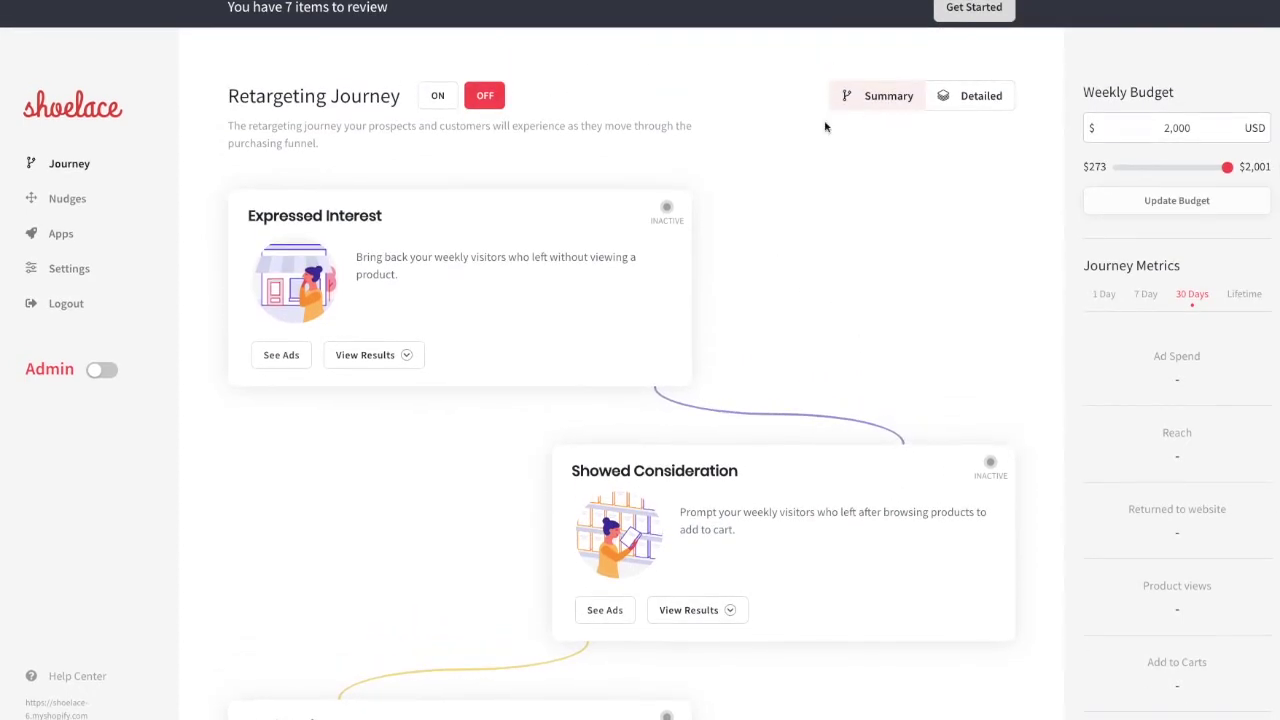
# Show the Expressed Interest ads and check the Days 4-7 set before returning to Days 1-3
pyautogui.click(283, 355)
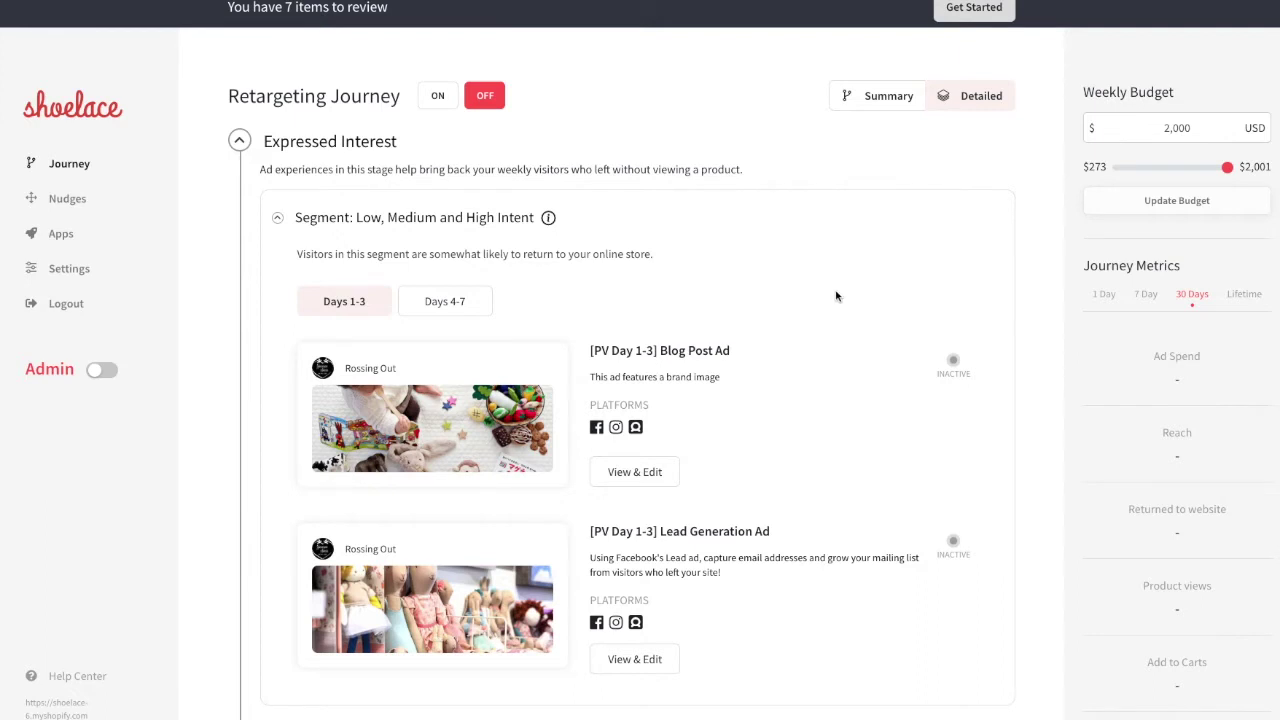
pyautogui.scroll(-1, 774, 369)
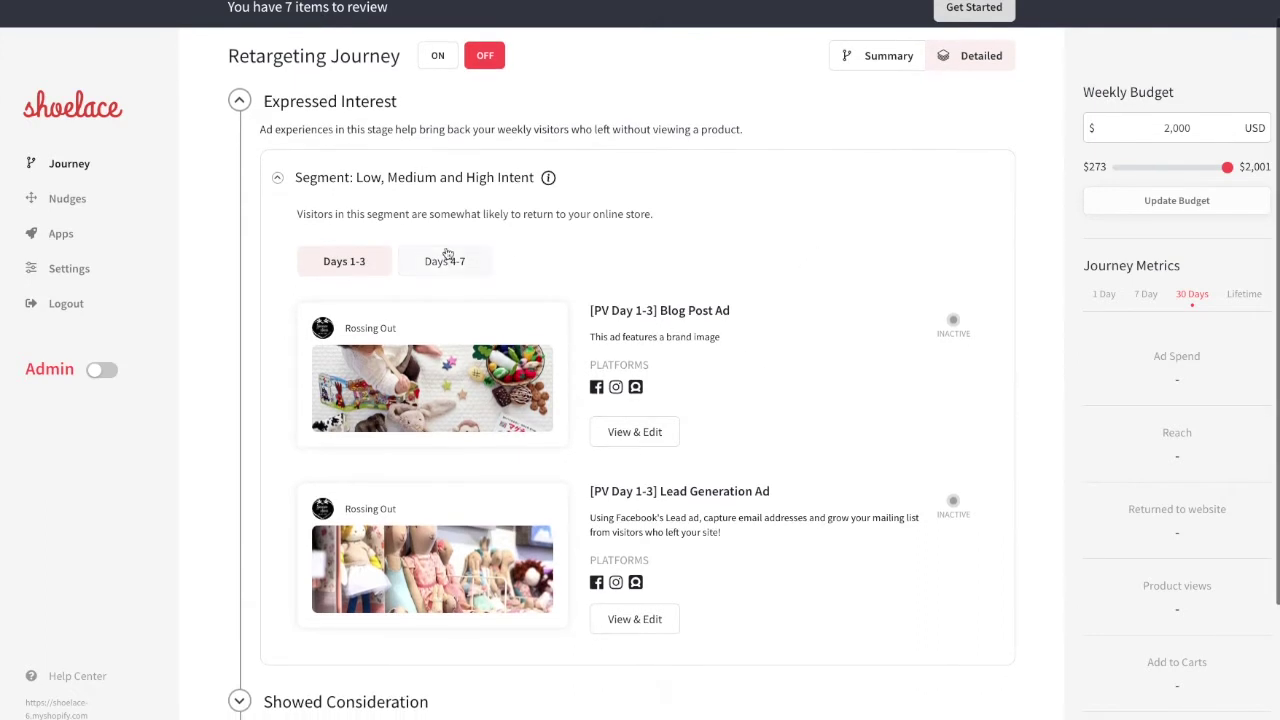
pyautogui.click(442, 261)
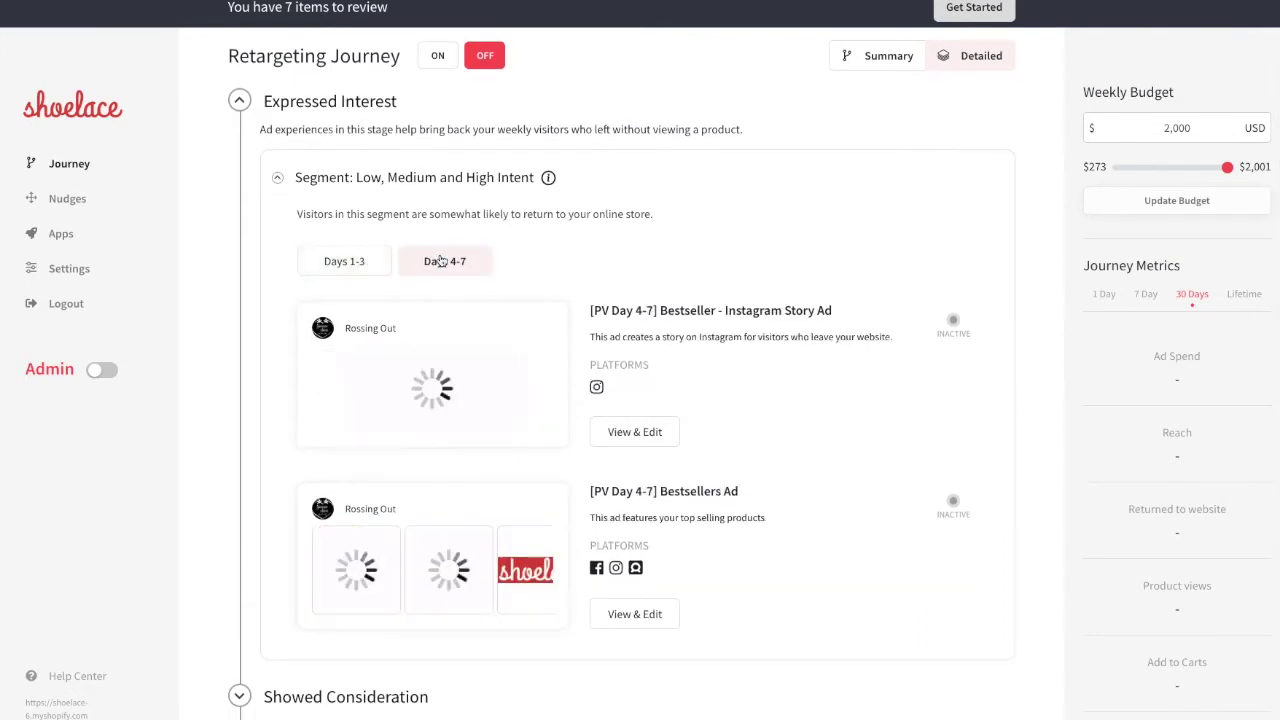
pyautogui.click(346, 264)
# Open the Days 1-3 Blog Post Ad for editing, inspect its main text, headline and description fields, and close it without saving
pyautogui.click(634, 434)
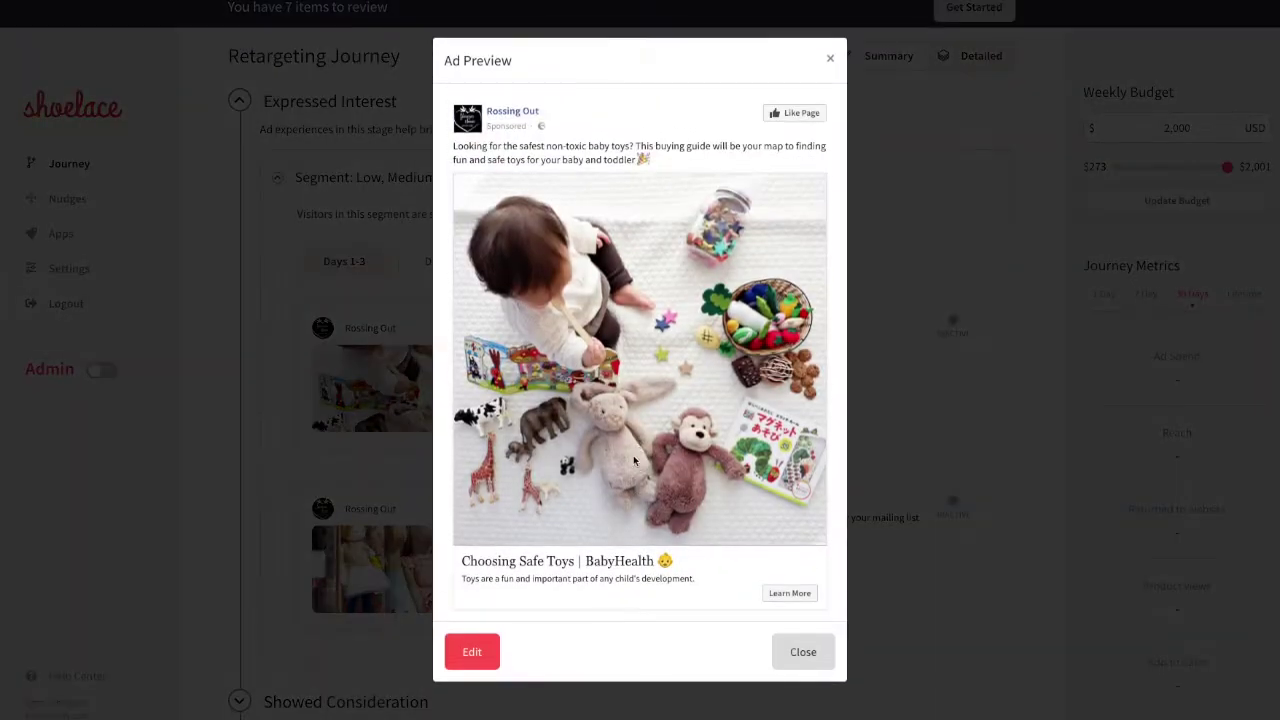
pyautogui.click(474, 650)
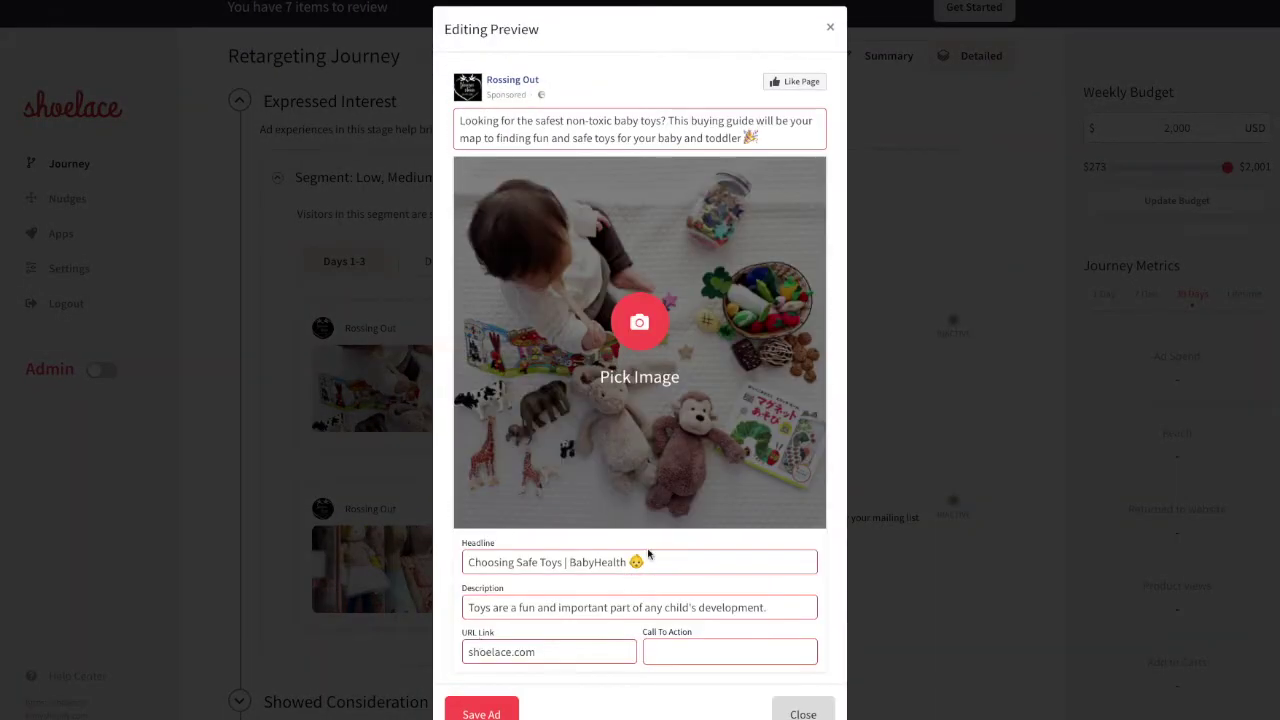
pyautogui.click(614, 121)
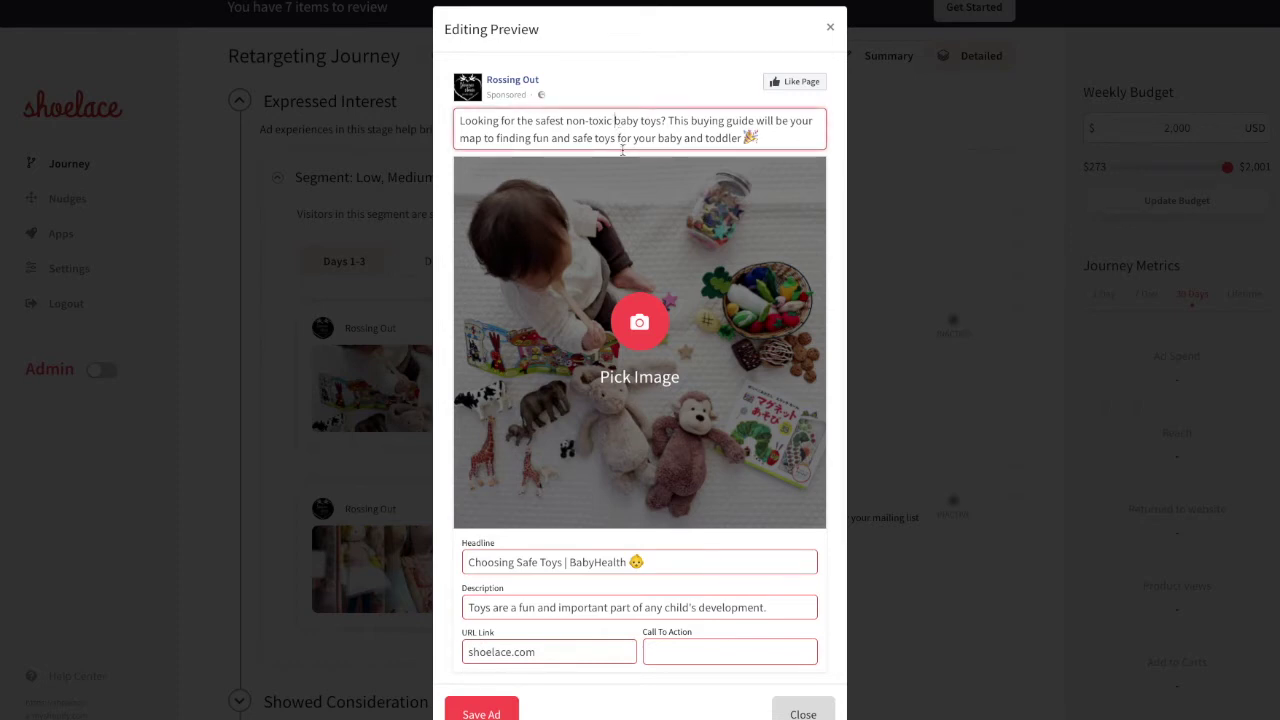
pyautogui.click(598, 562)
pyautogui.click(607, 609)
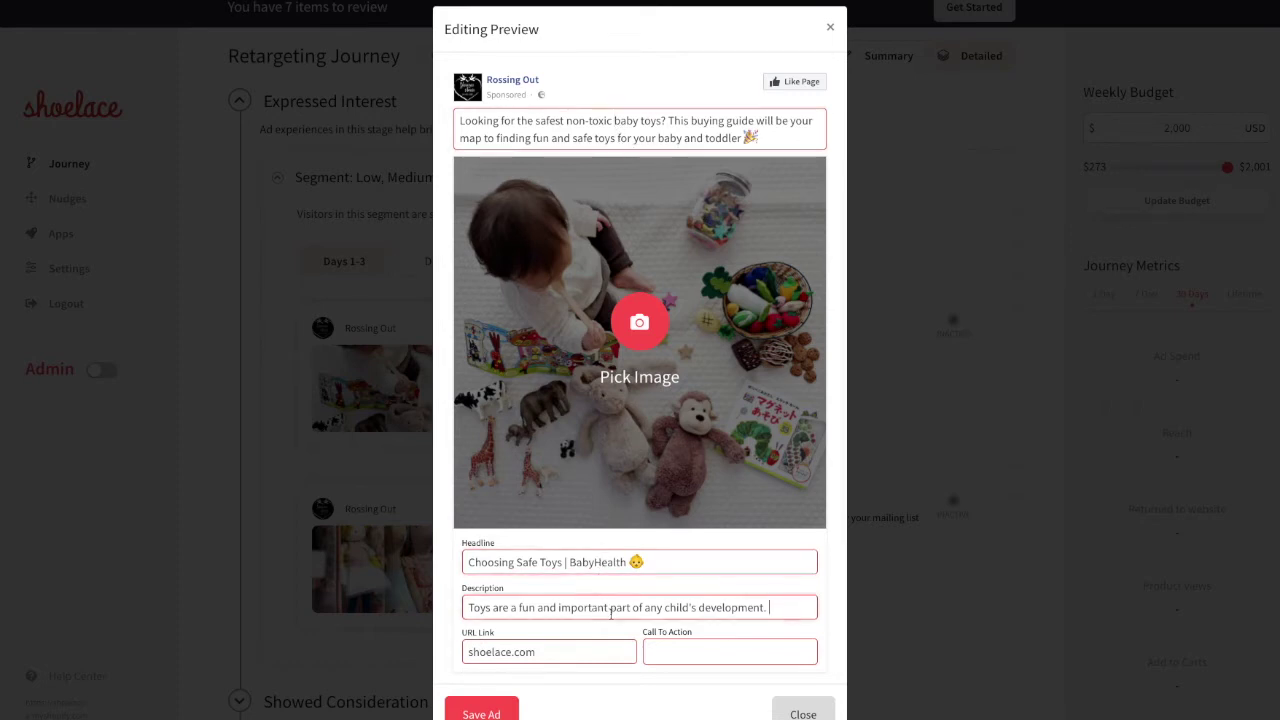
pyautogui.click(790, 713)
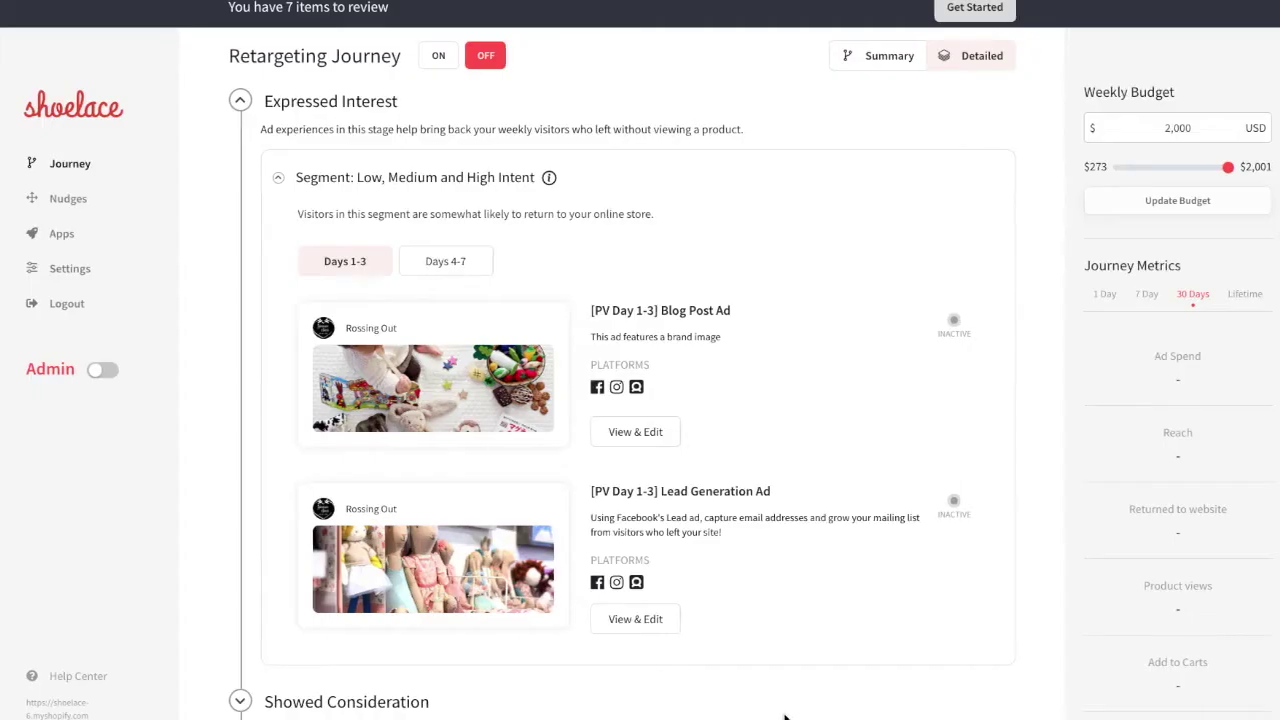
# Raise the weekly budget to 2,001 USD and highlight the notice about items to review
pyautogui.click(1190, 128)
pyautogui.moveTo(1228, 169)
pyautogui.mouseDown()
pyautogui.moveTo(1122, 173)
pyautogui.moveTo(1244, 180)
pyautogui.mouseUp()
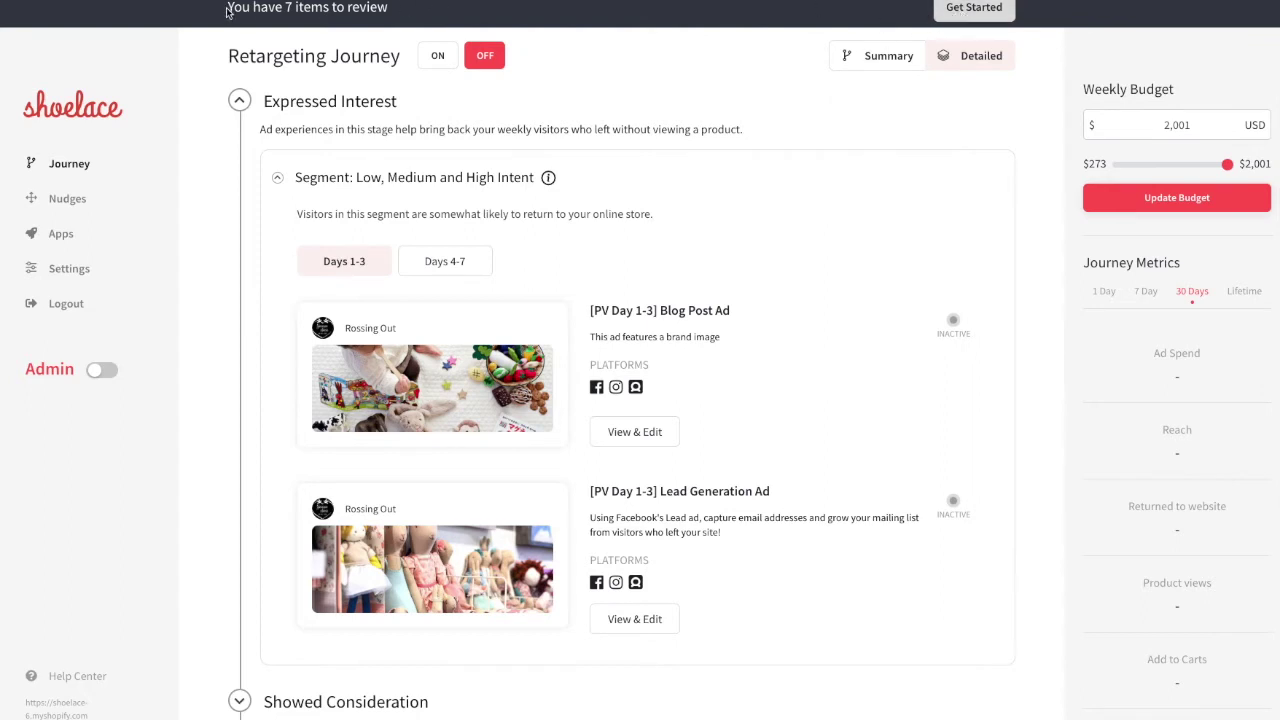
pyautogui.moveTo(227, 10); pyautogui.dragTo(406, 12)
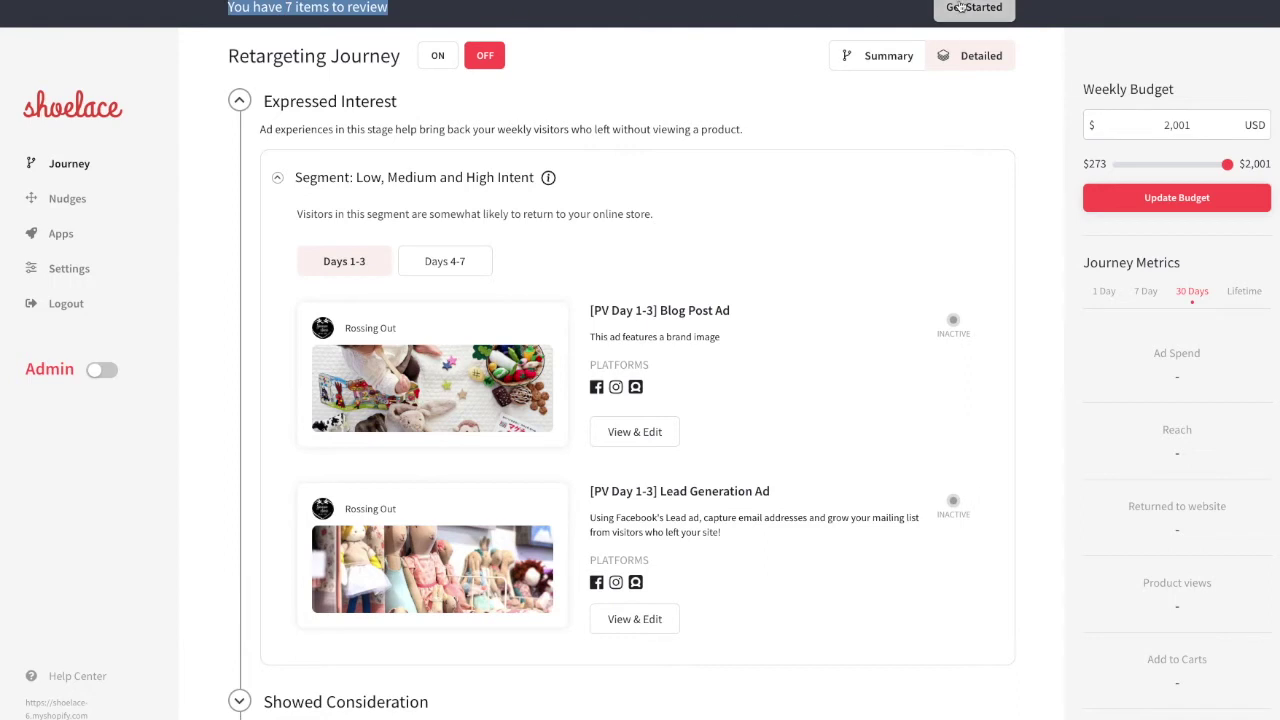
# Return to the journey summary and examine the Expressed Interest results and the 7 Day journey metrics, including the Ad Spend explanation
pyautogui.click(880, 50)
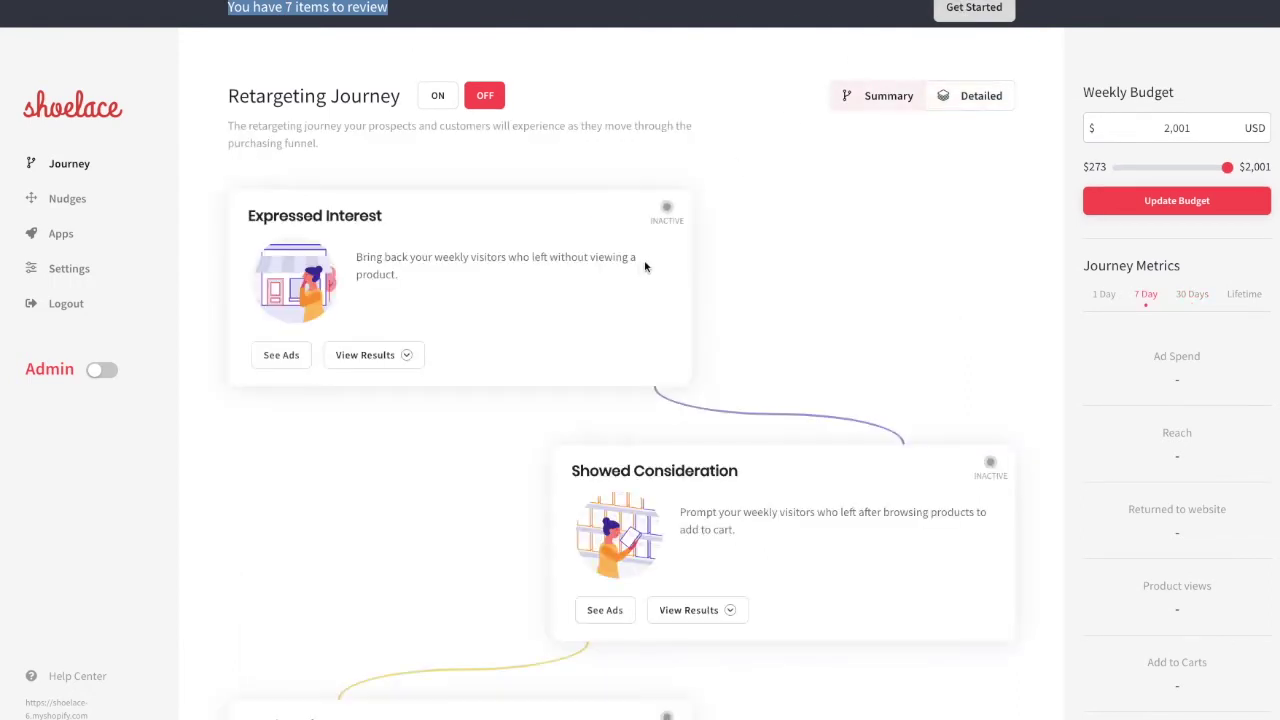
pyautogui.click(393, 354)
pyautogui.scroll(-3, 623, 448)
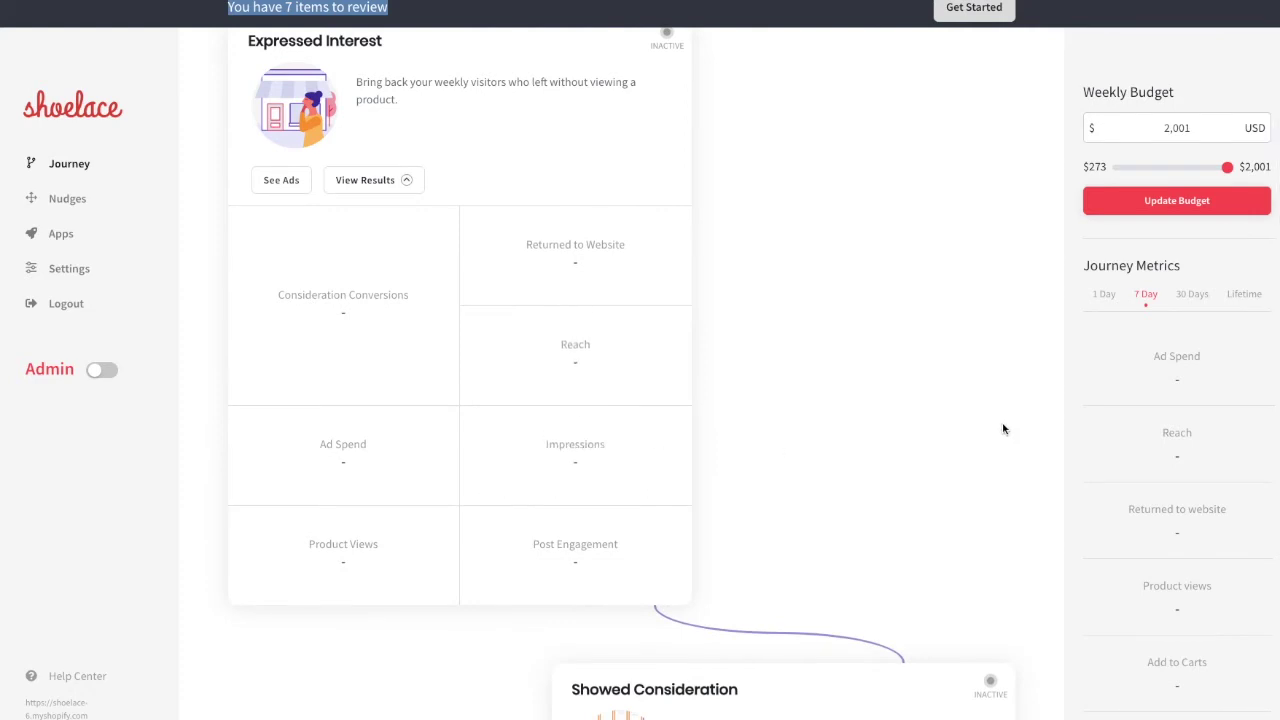
pyautogui.moveTo(1185, 355)
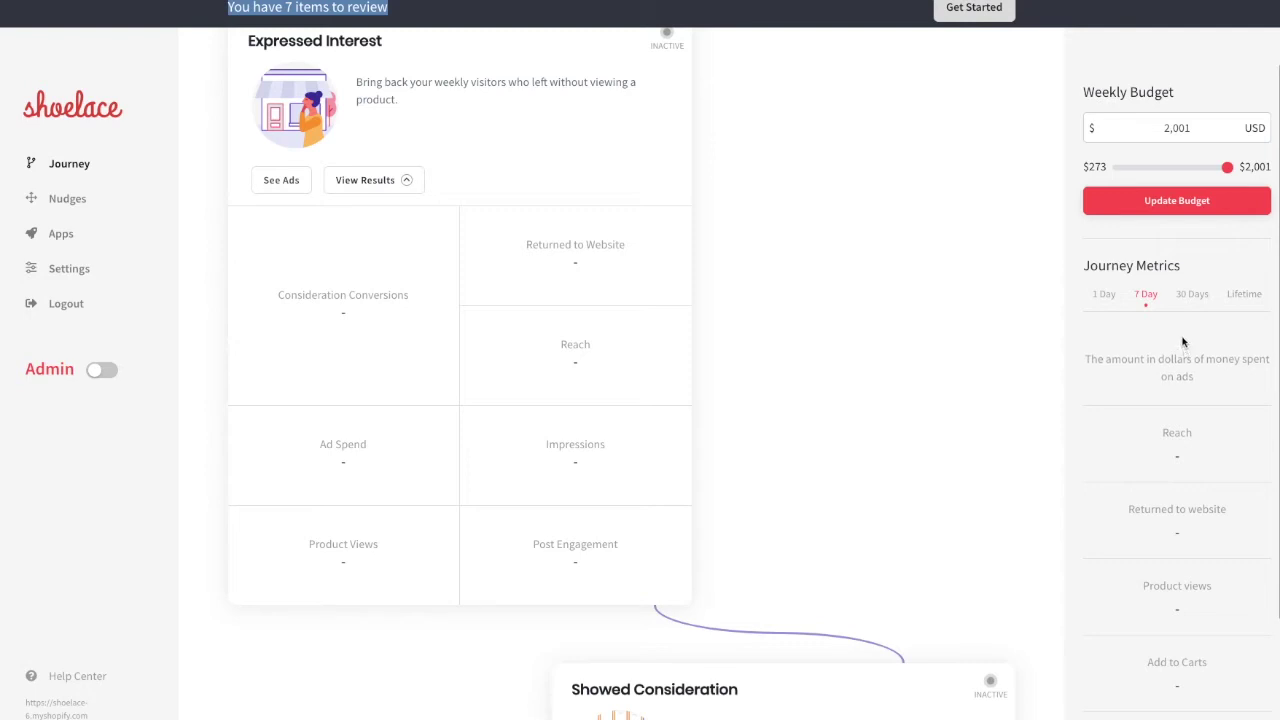
pyautogui.scroll(2, 969, 242)
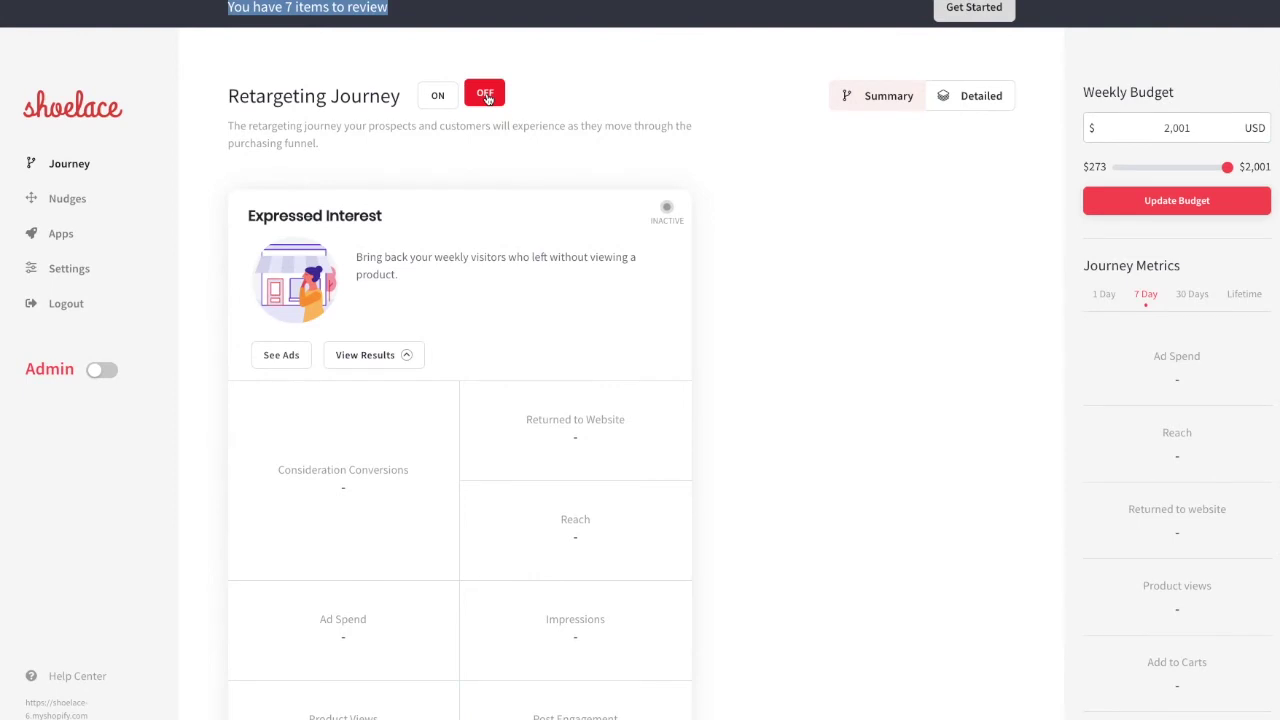
# Open the Nudges page, widen the status filter beyond pending nudges, and browse the listed ads
pyautogui.click(70, 200)
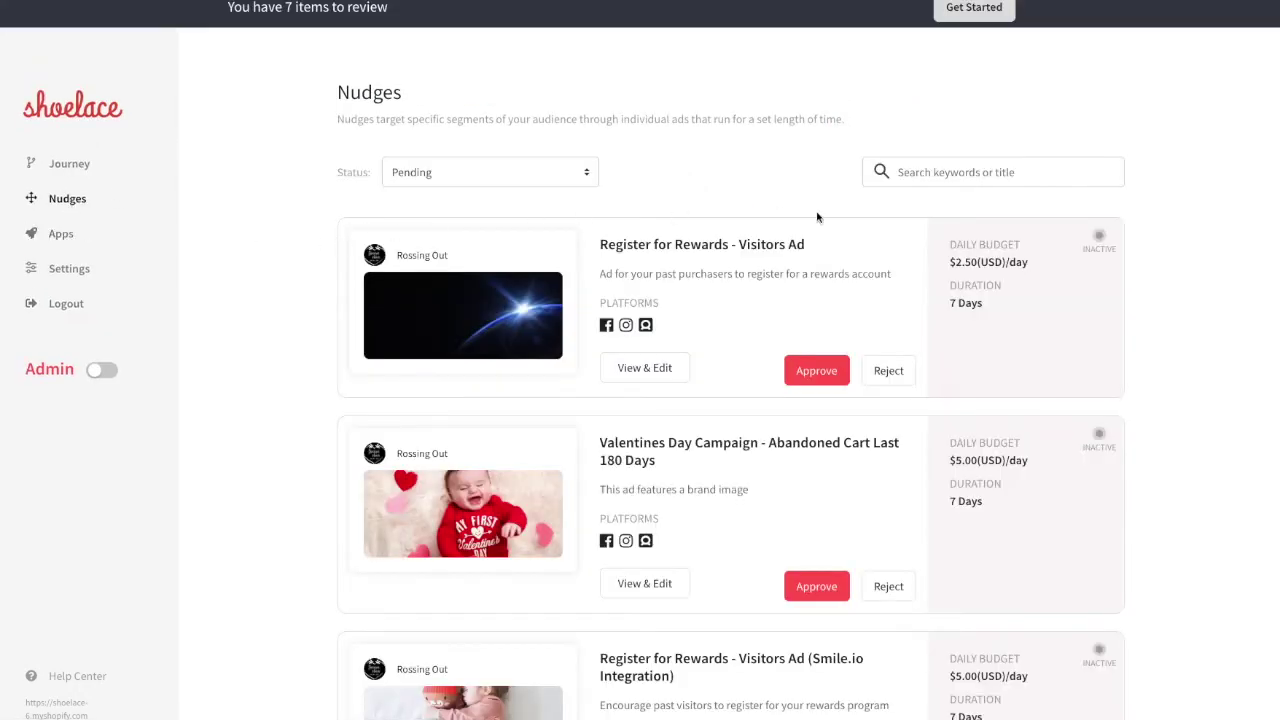
pyautogui.click(558, 176)
pyautogui.click(546, 158)
pyautogui.scroll(-3, 746, 297)
pyautogui.scroll(-3, 746, 292)
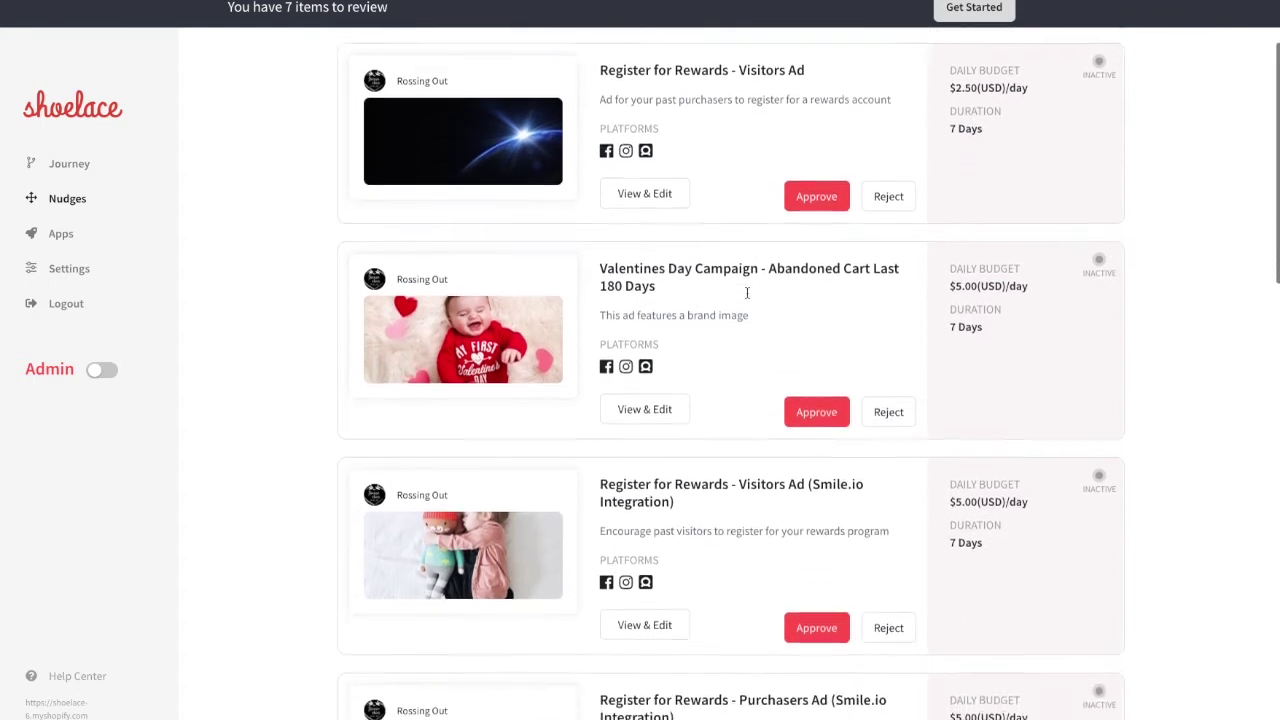
pyautogui.scroll(-5, 746, 297)
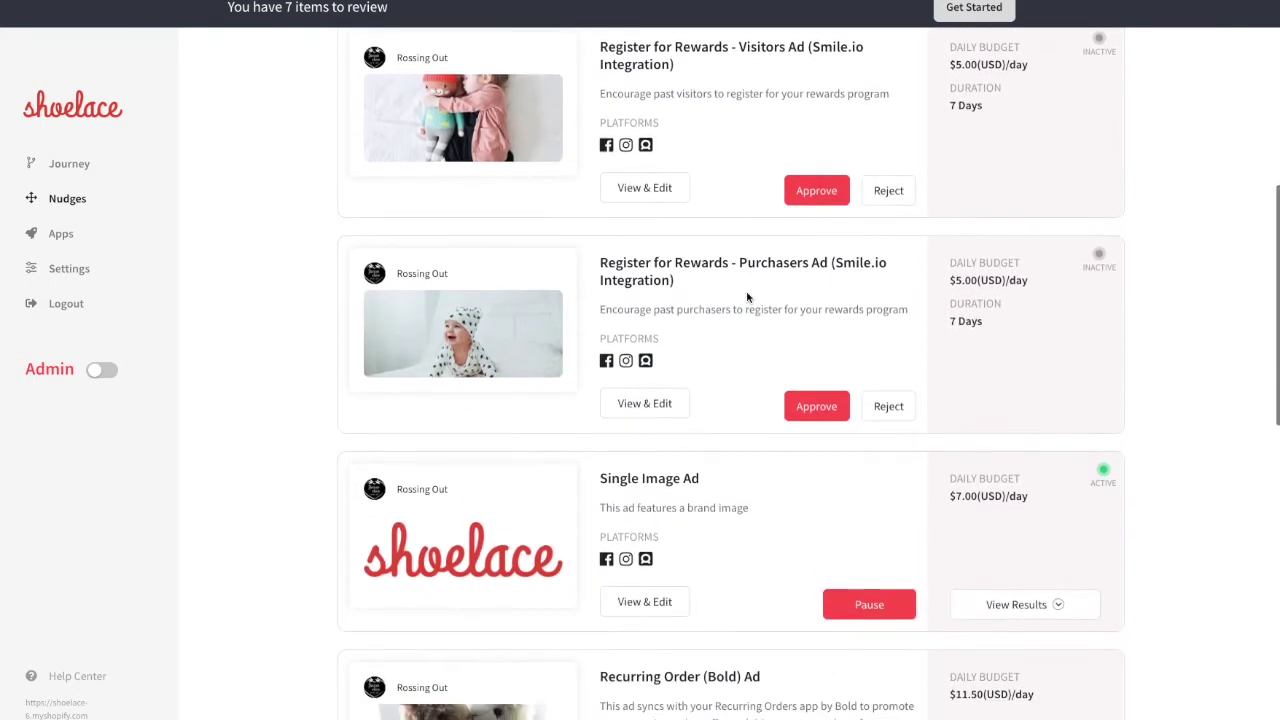
# Review the listed nudges and narrow the status filter to Pending to see the ads awaiting approval
pyautogui.scroll(-3, 746, 297)
pyautogui.scroll(10, 746, 297)
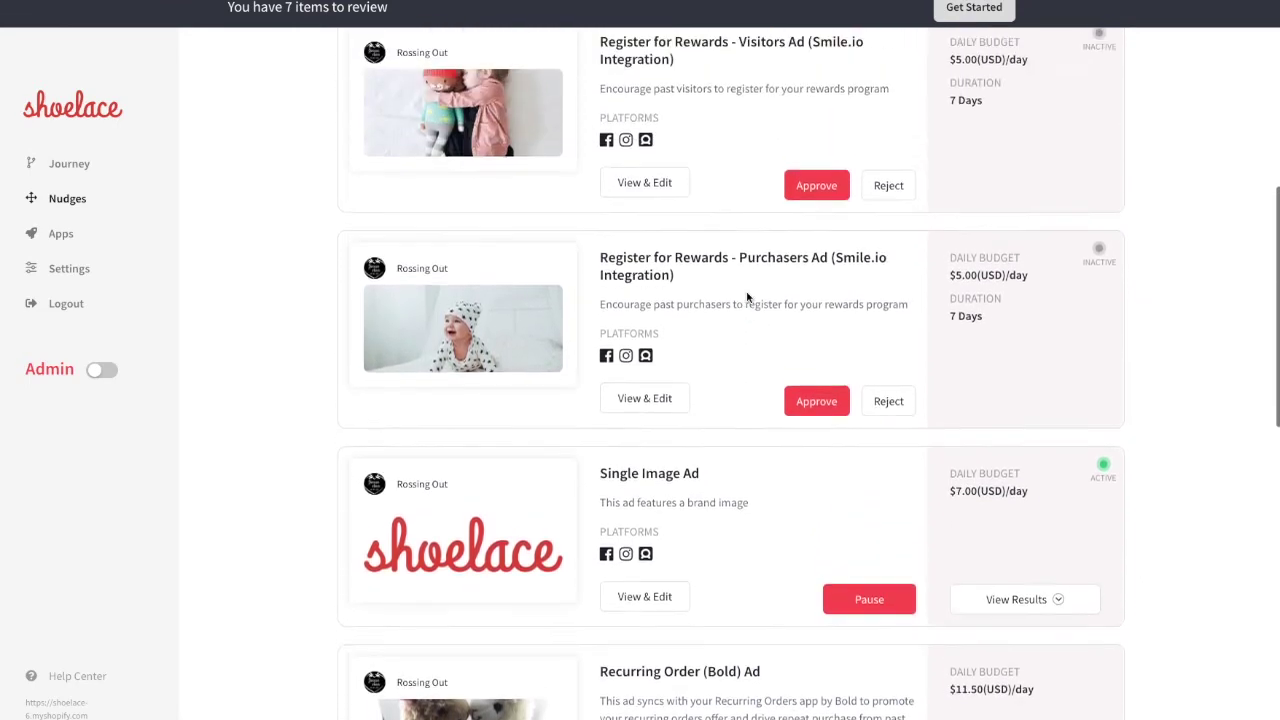
pyautogui.scroll(4, 746, 297)
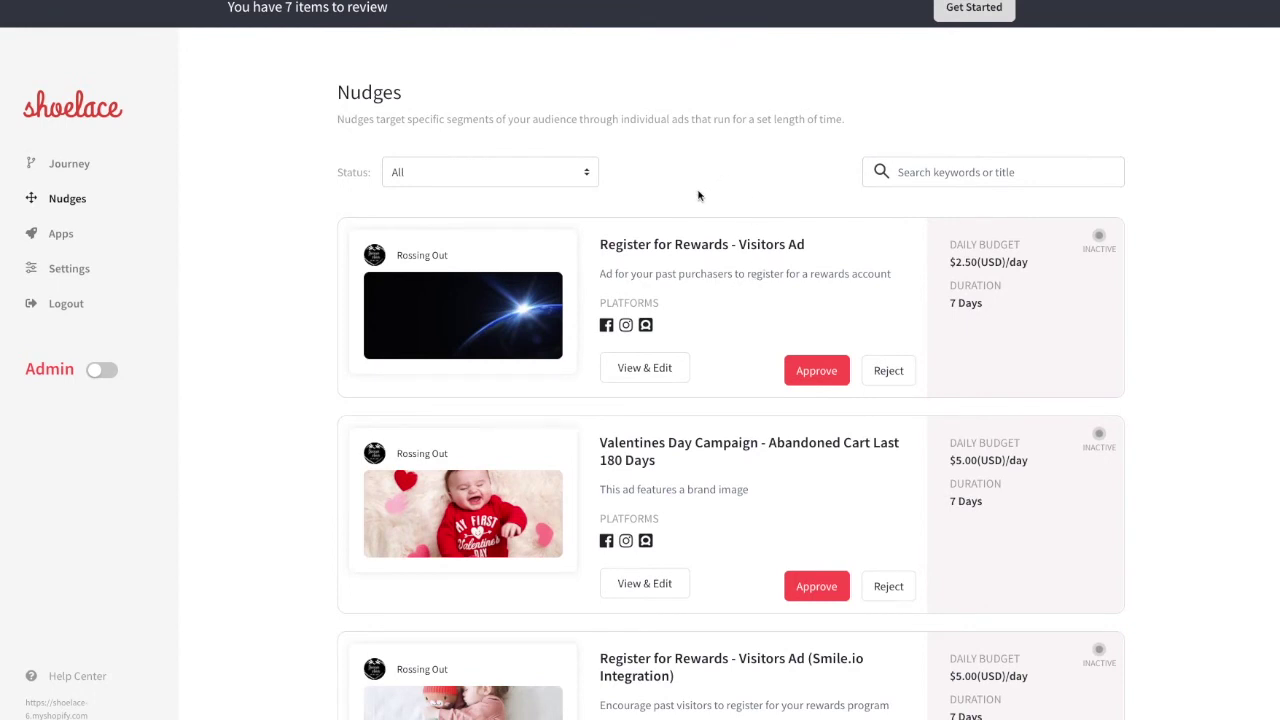
pyautogui.click(576, 179)
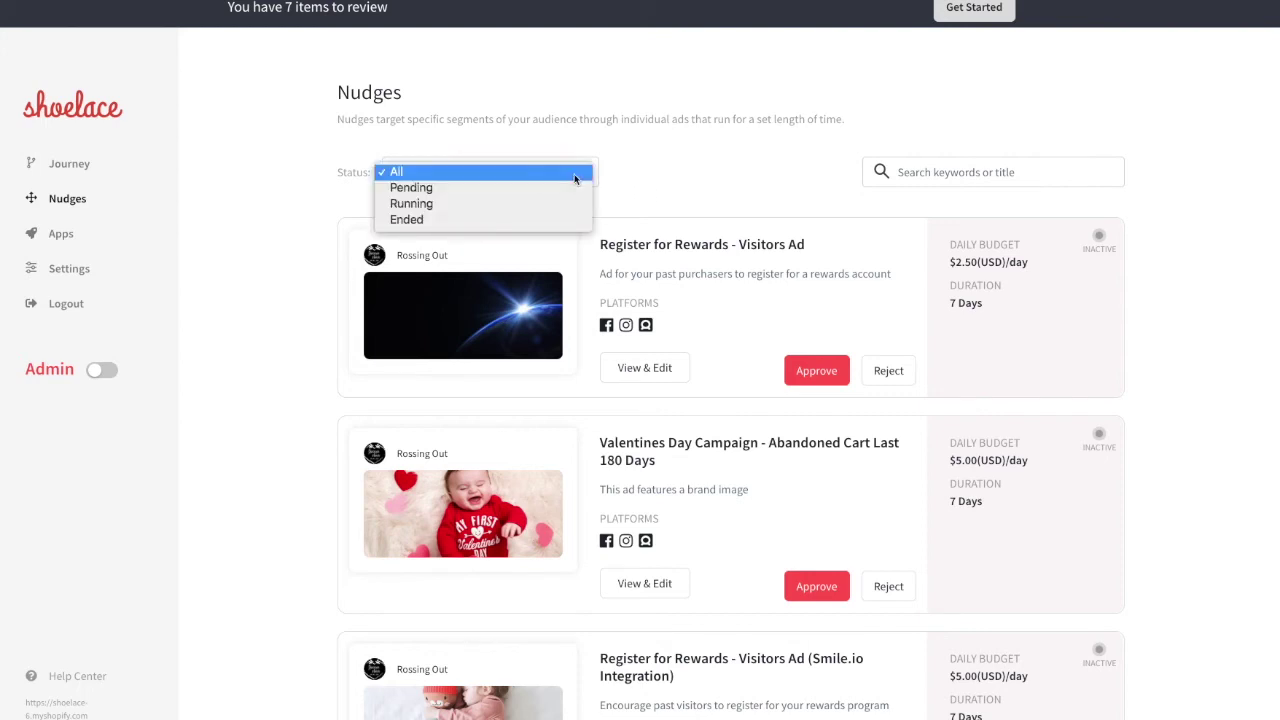
pyautogui.click(572, 188)
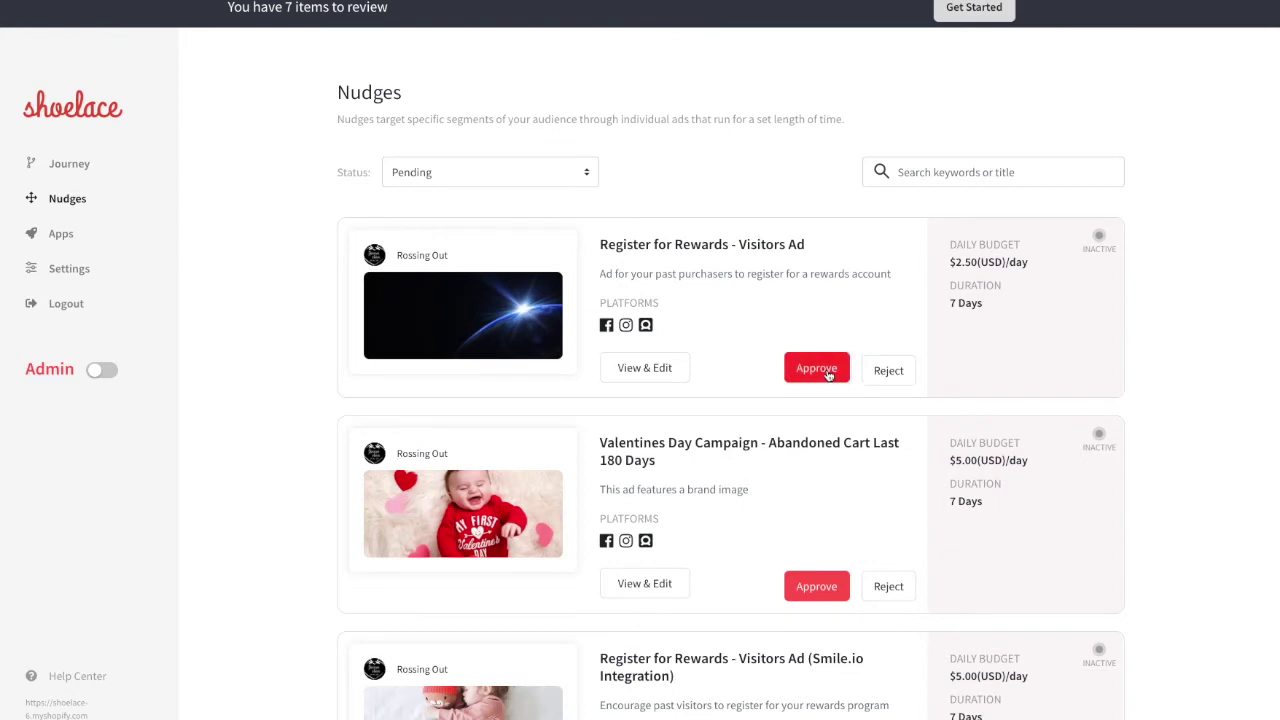
# Set the nudges status filter back to All and look over the listed ads
pyautogui.click(581, 175)
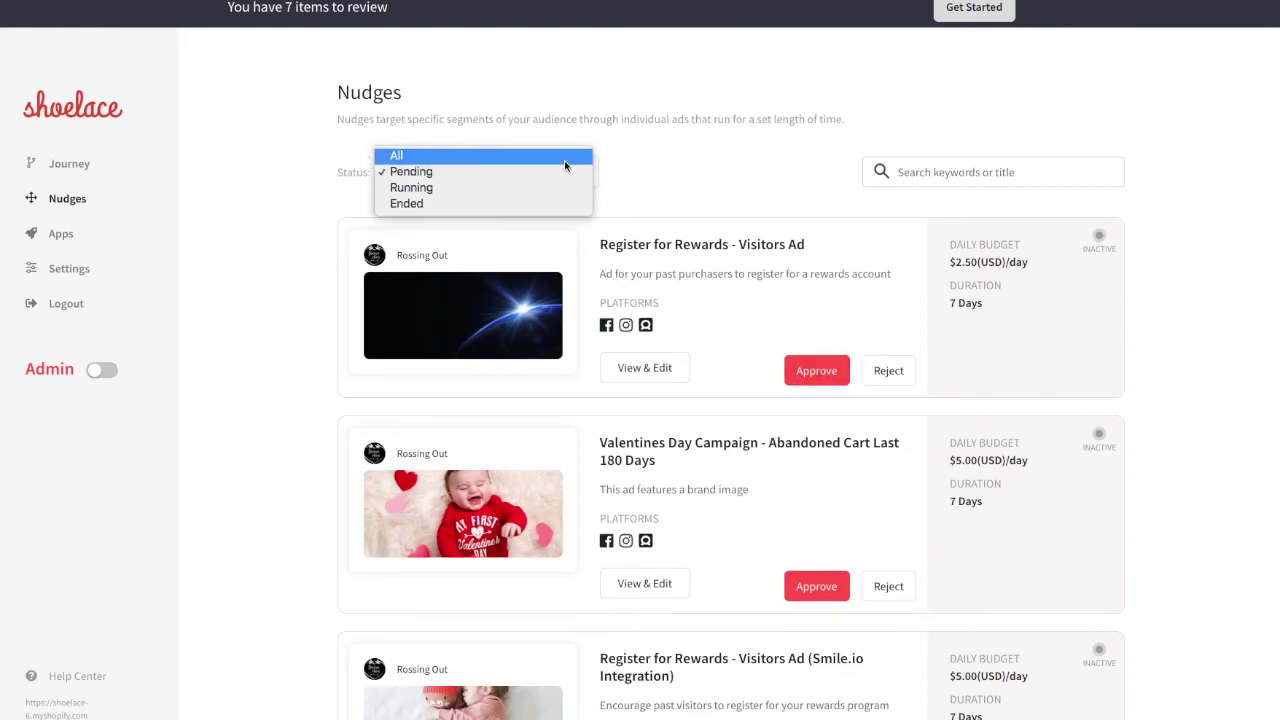
pyautogui.click(564, 158)
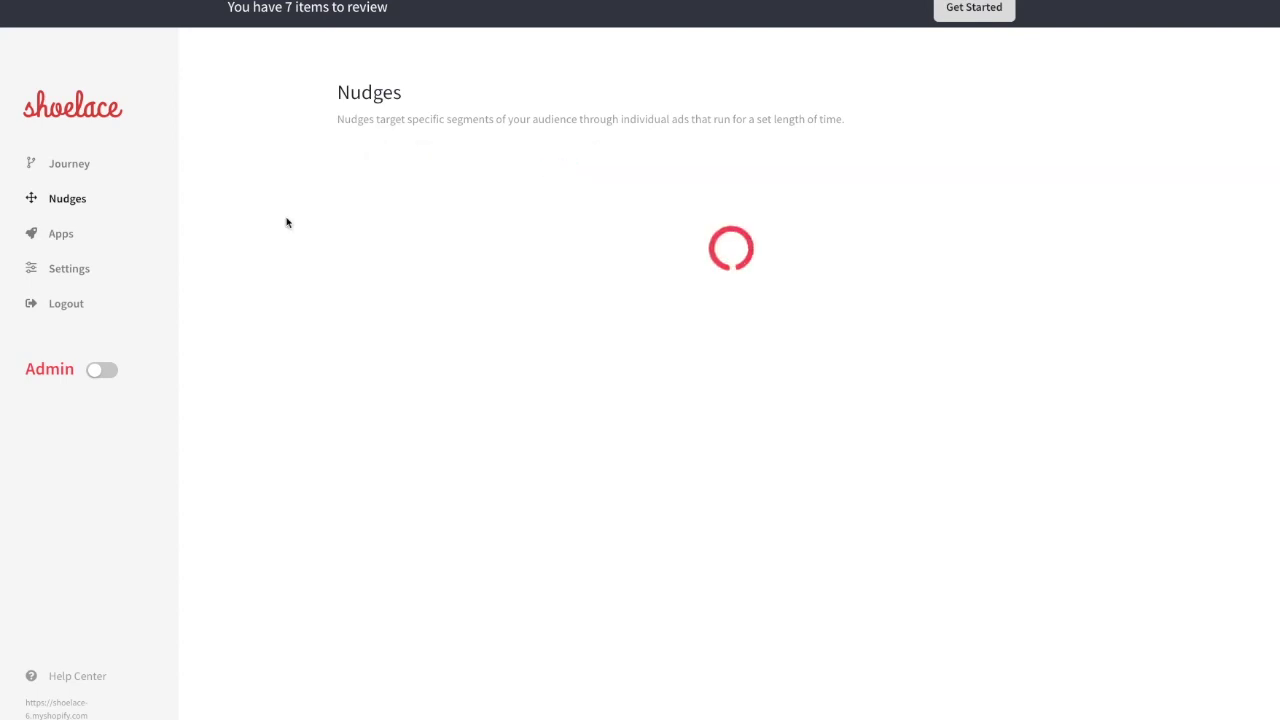
pyautogui.scroll(-3, 294, 240)
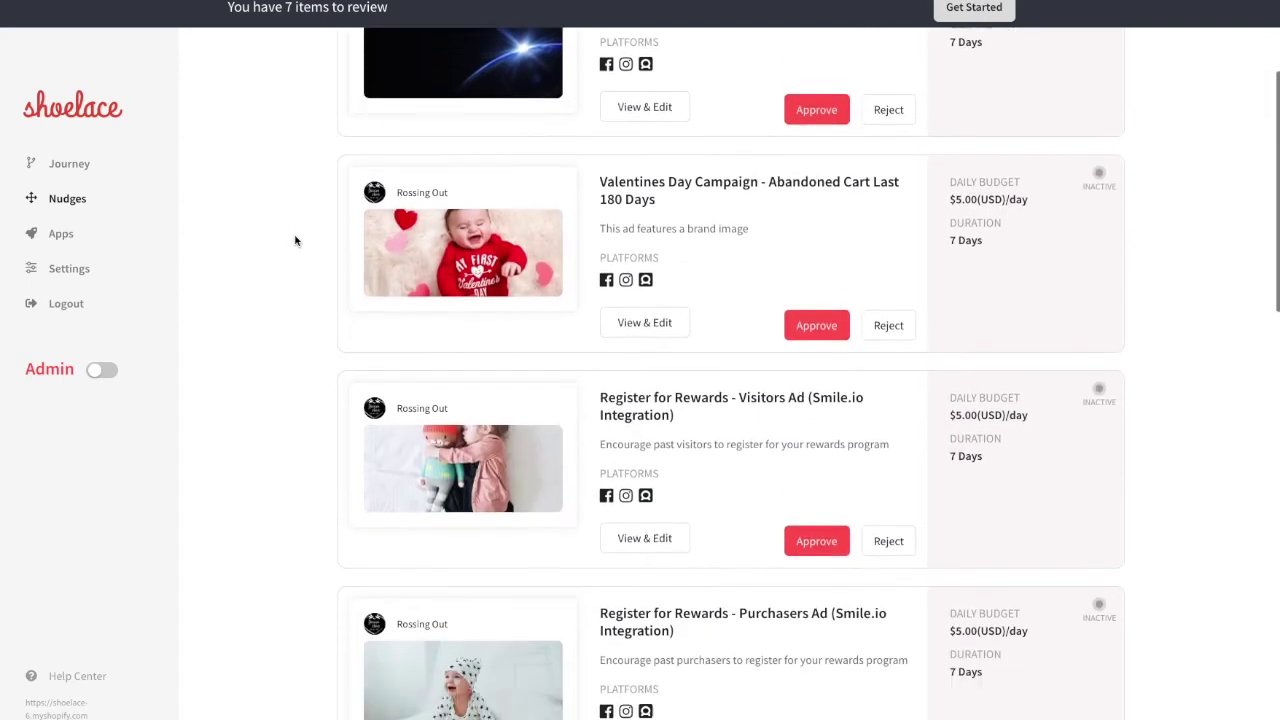
pyautogui.scroll(3, 294, 240)
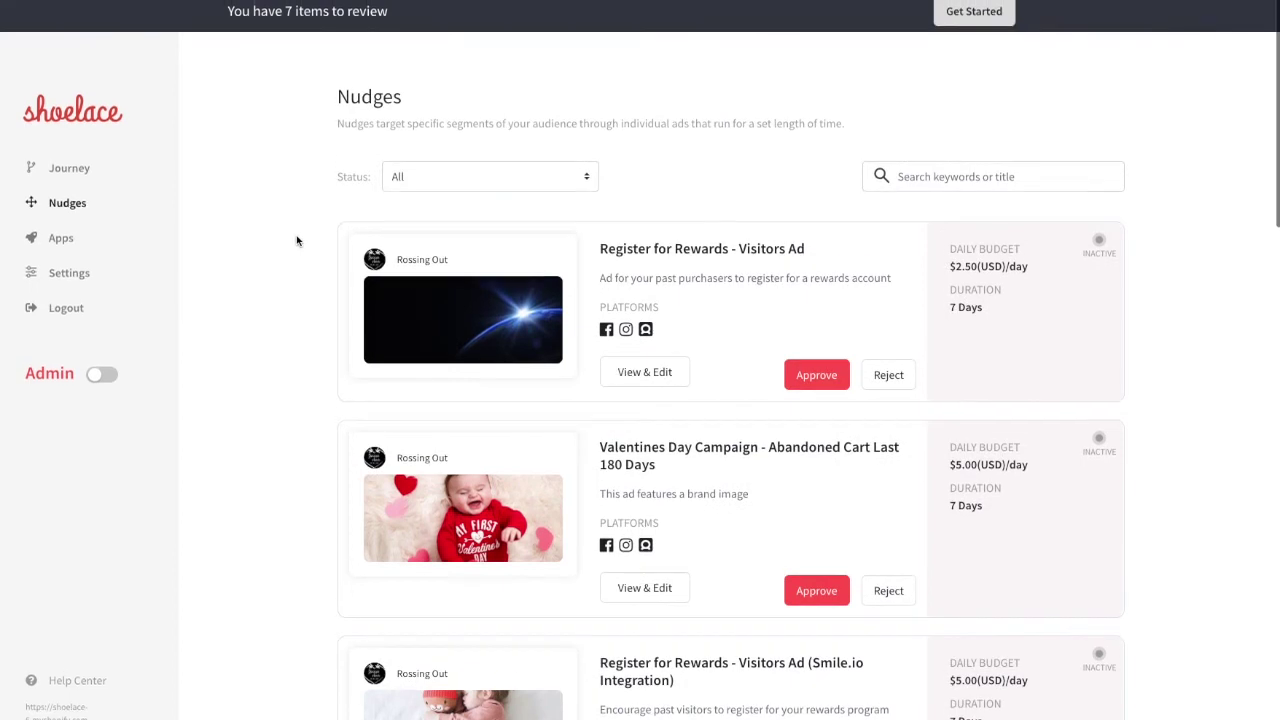
# Open the Apps page and browse the integrations across all categories, from Social Proof to Other
pyautogui.click(68, 238)
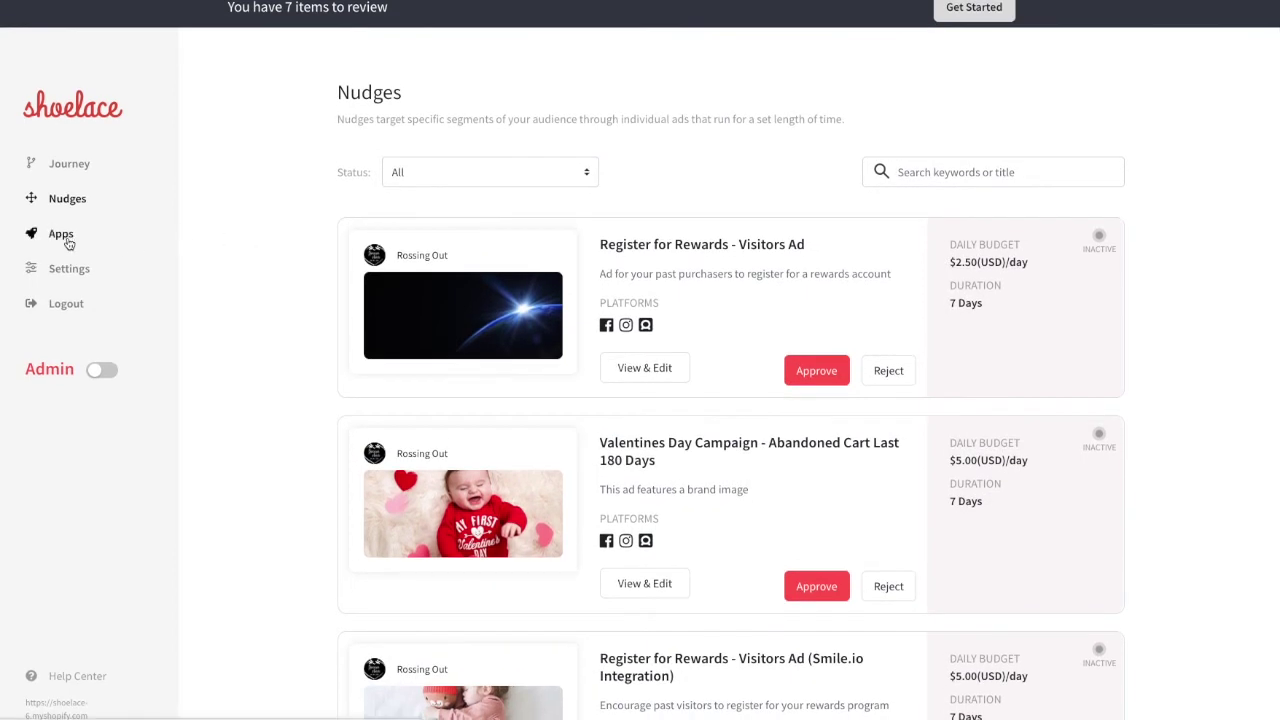
pyautogui.scroll(-3, 560, 250)
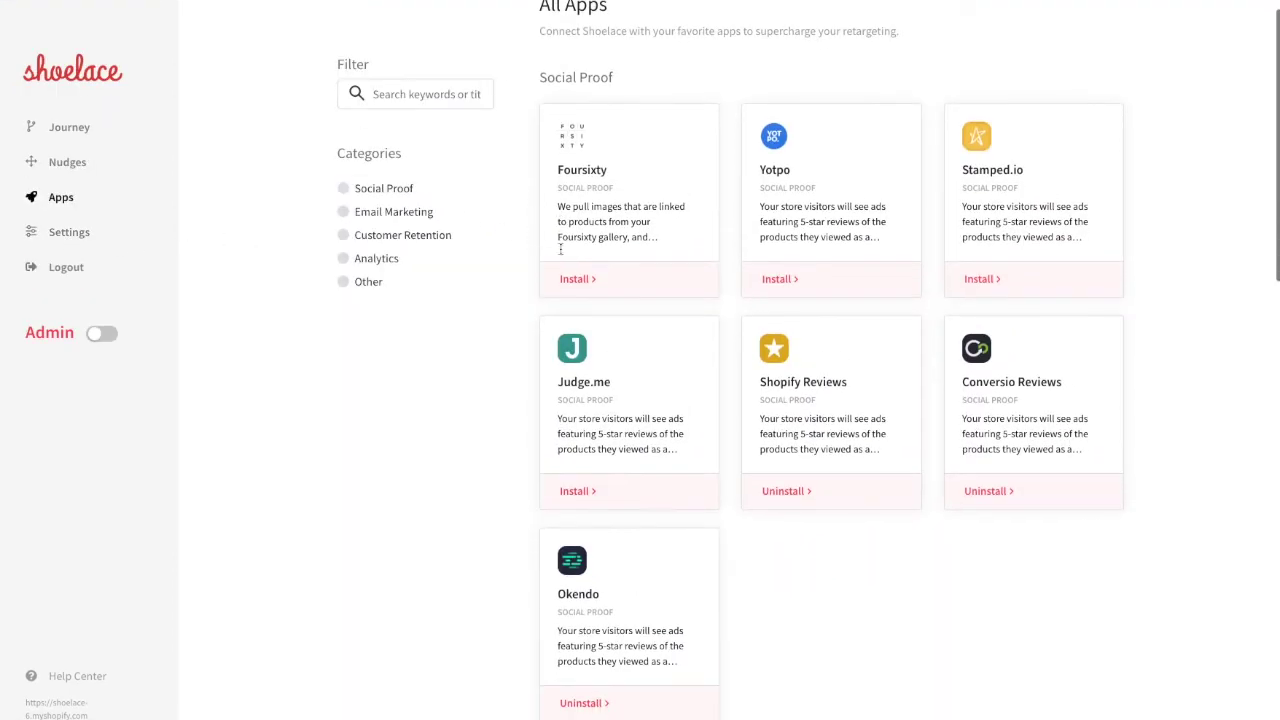
pyautogui.scroll(-5, 562, 255)
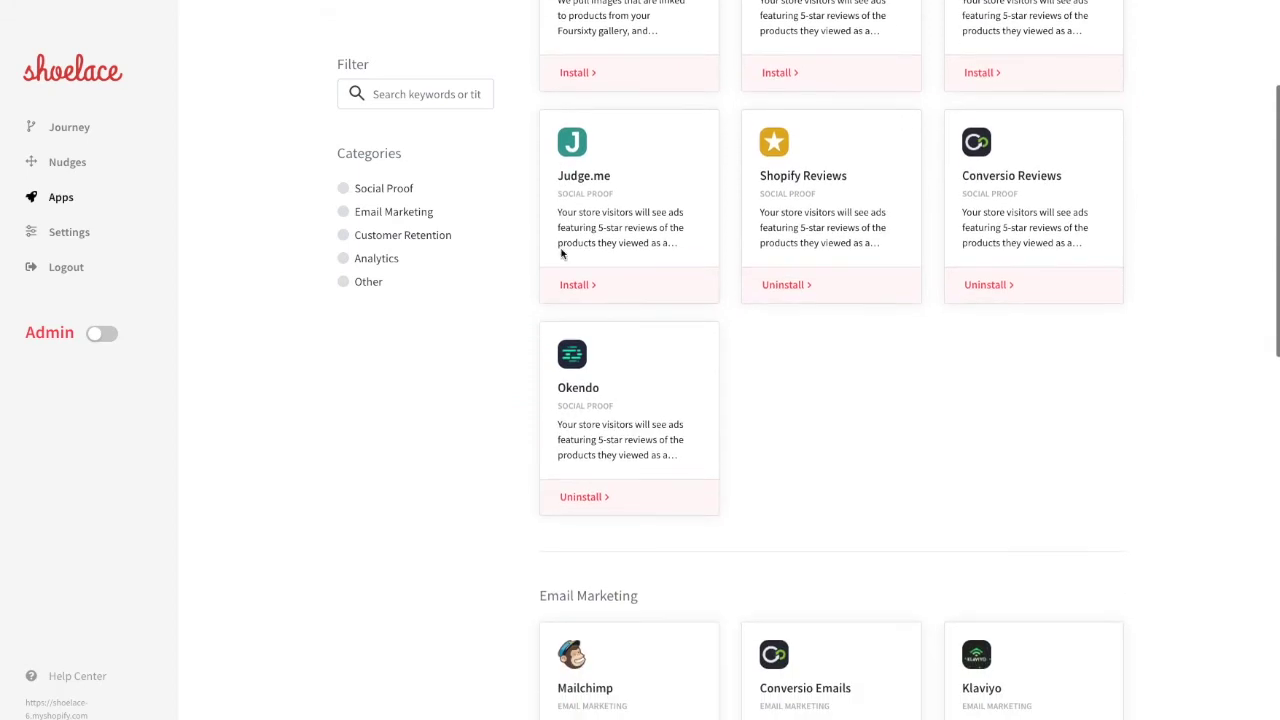
pyautogui.scroll(-6, 561, 250)
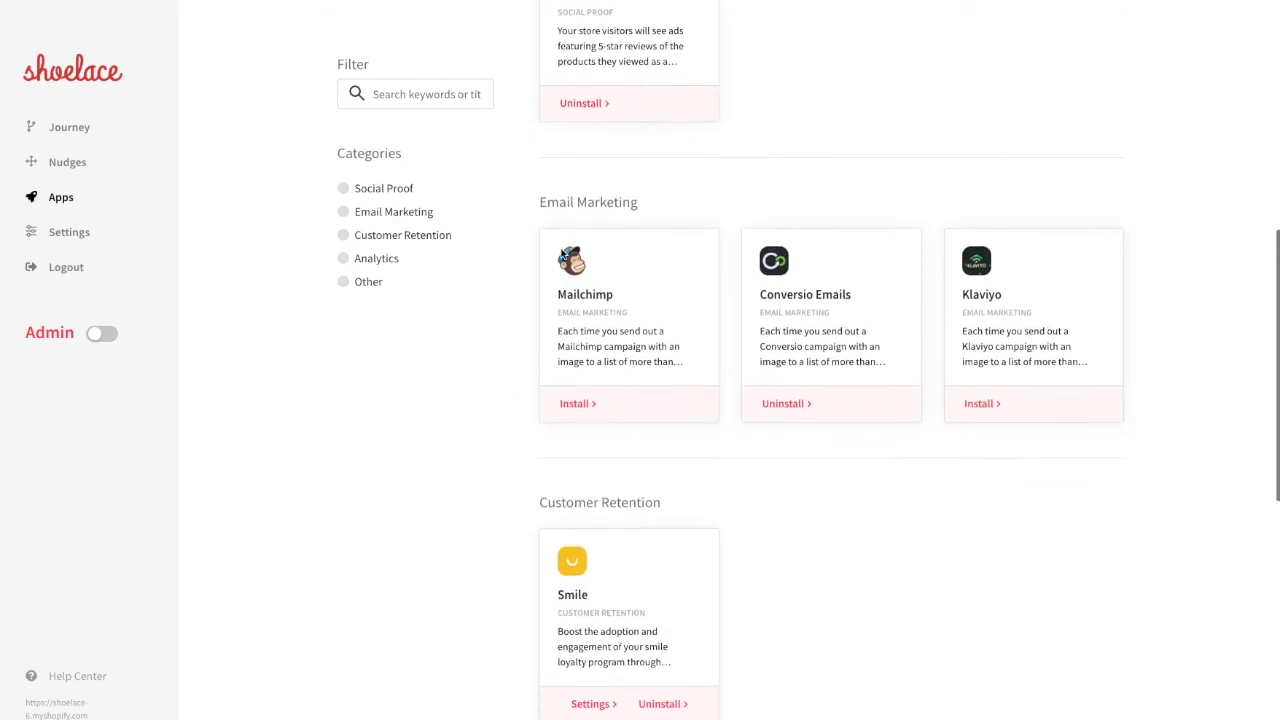
pyautogui.scroll(-6, 561, 254)
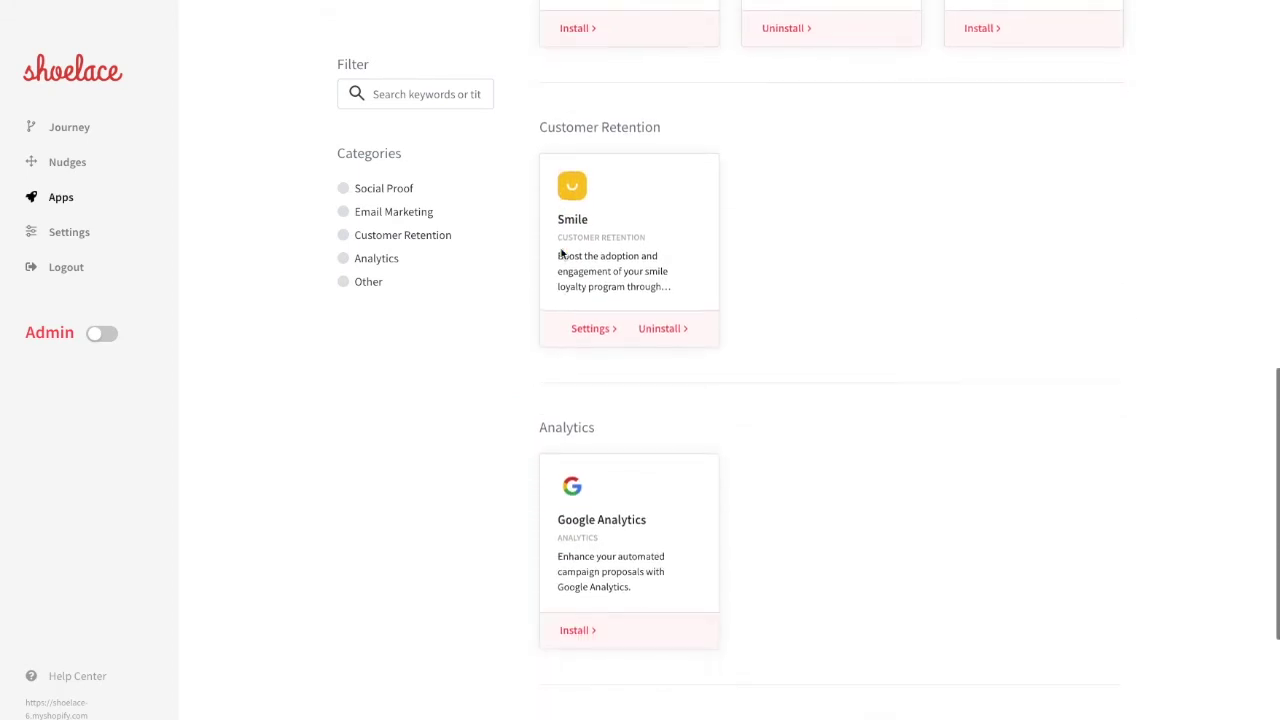
pyautogui.scroll(-2, 561, 254)
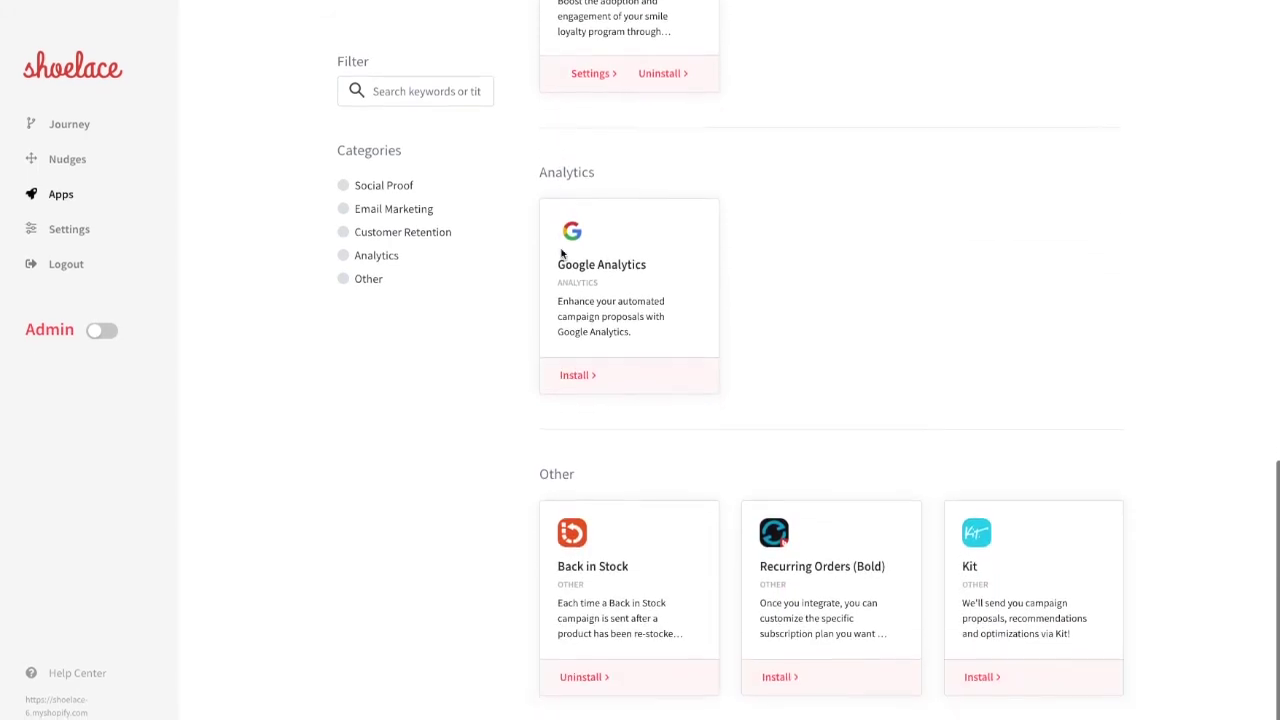
pyautogui.scroll(2, 561, 254)
pyautogui.scroll(18, 561, 254)
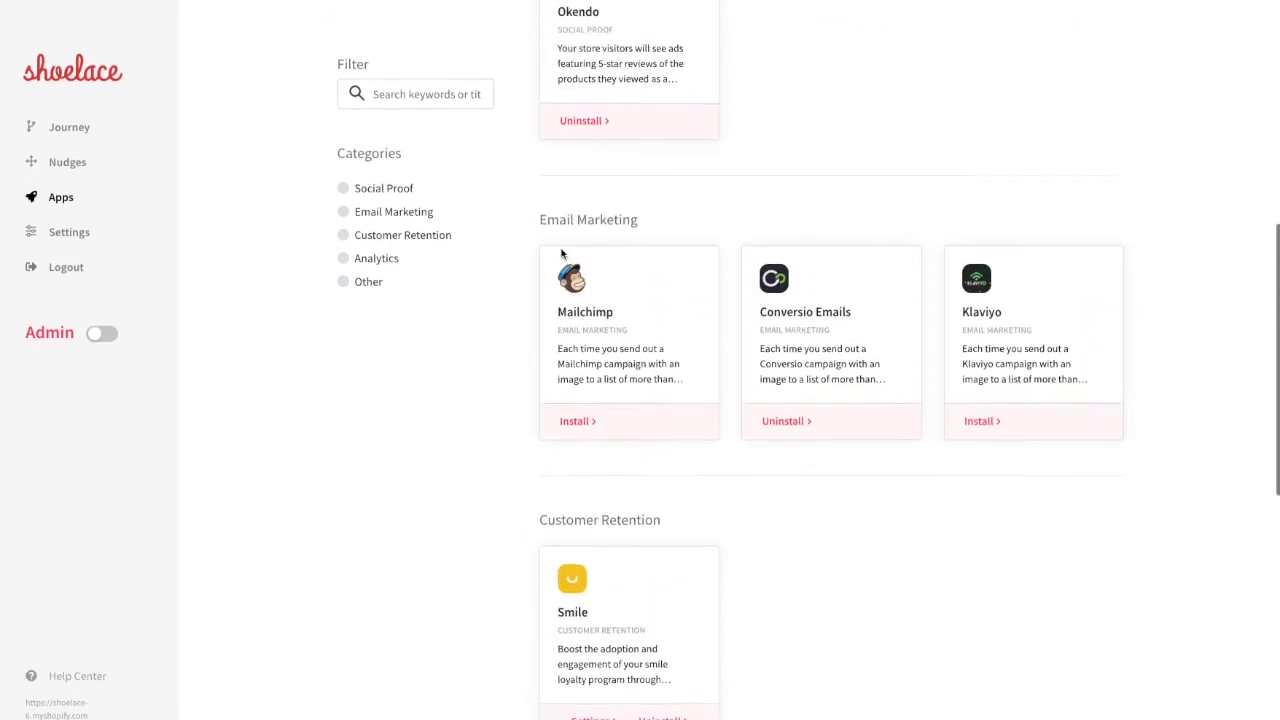
pyautogui.scroll(2, 561, 254)
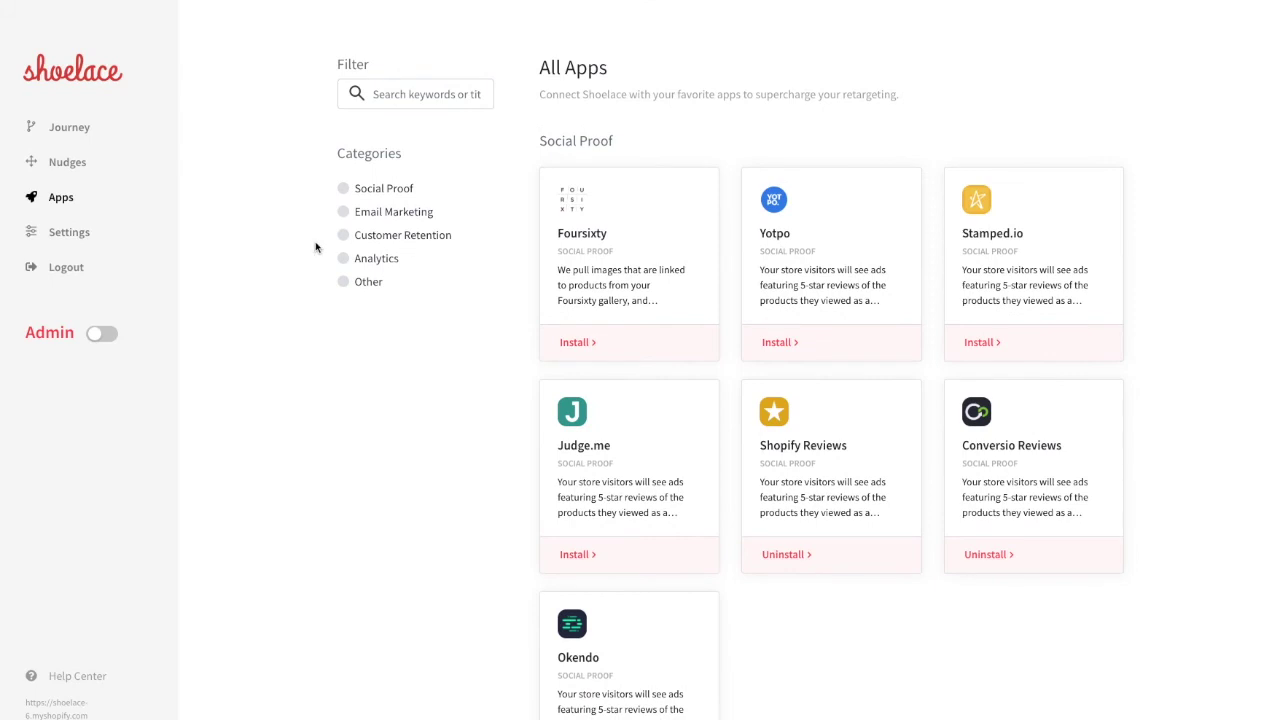
# Open the Journey settings, examine the Targeting Requirements, and request to unlock the Platinum Assets feature
pyautogui.click(96, 236)
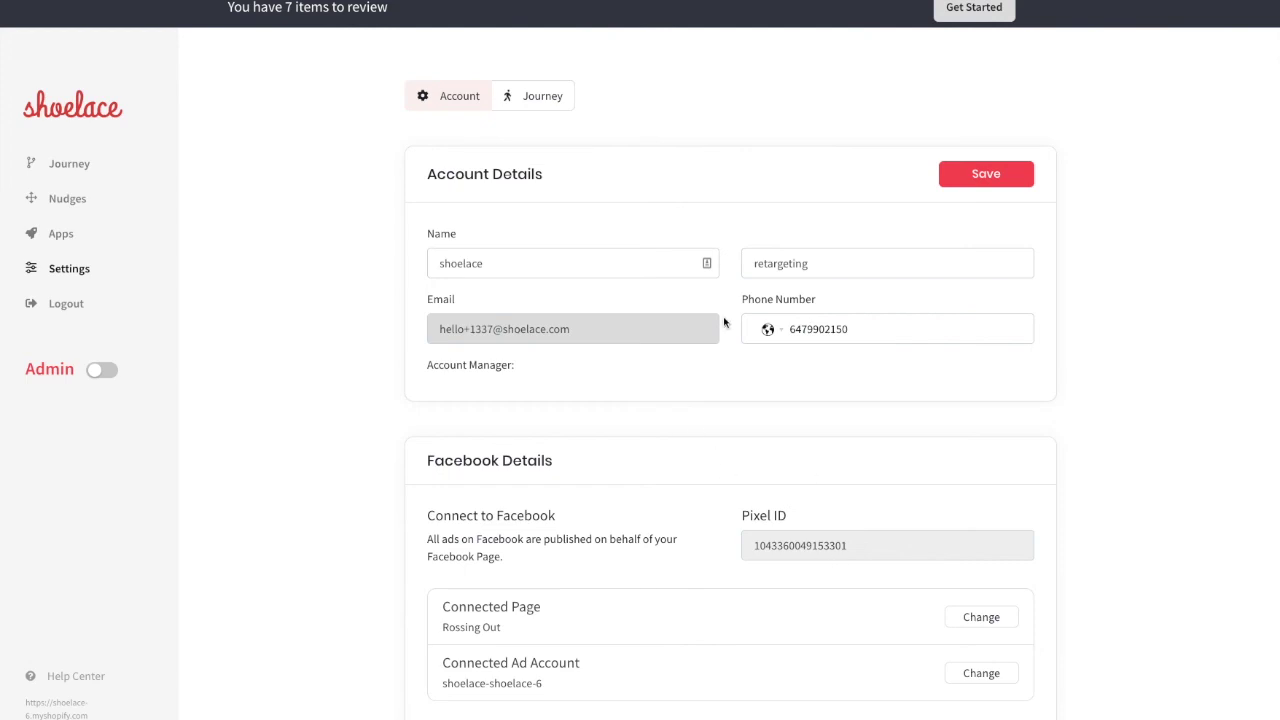
pyautogui.click(555, 112)
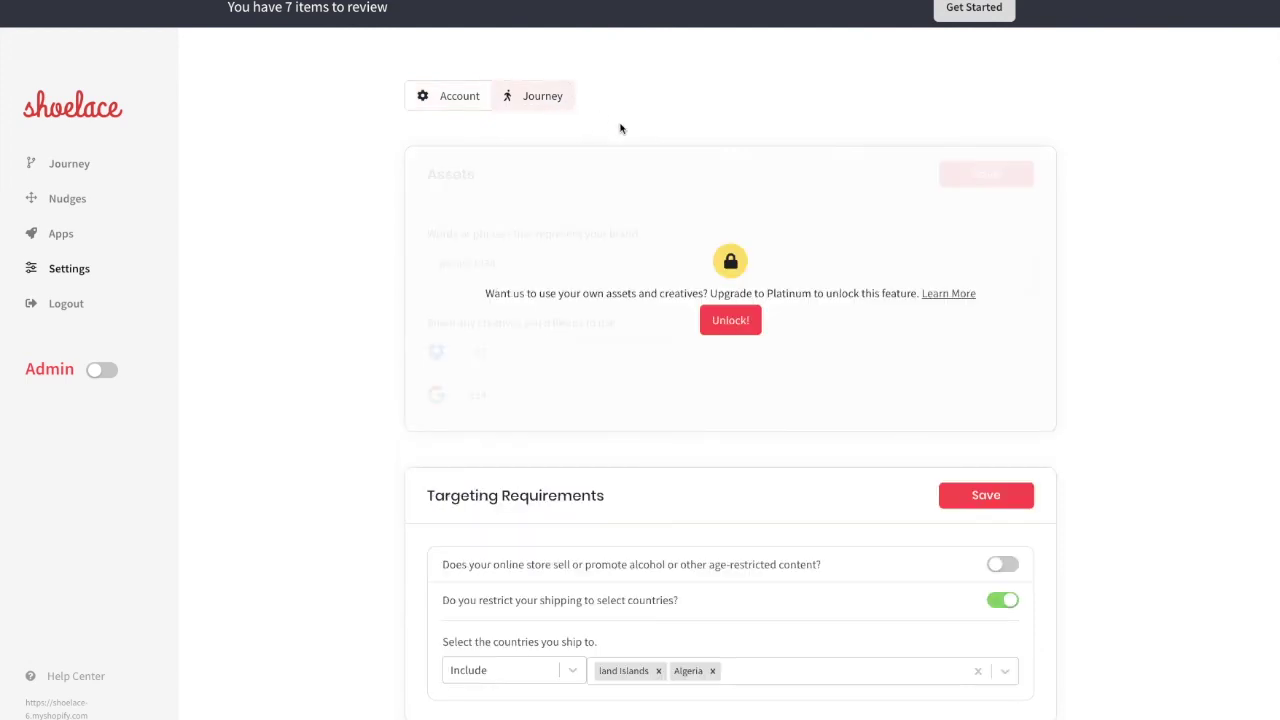
pyautogui.scroll(-2, 842, 240)
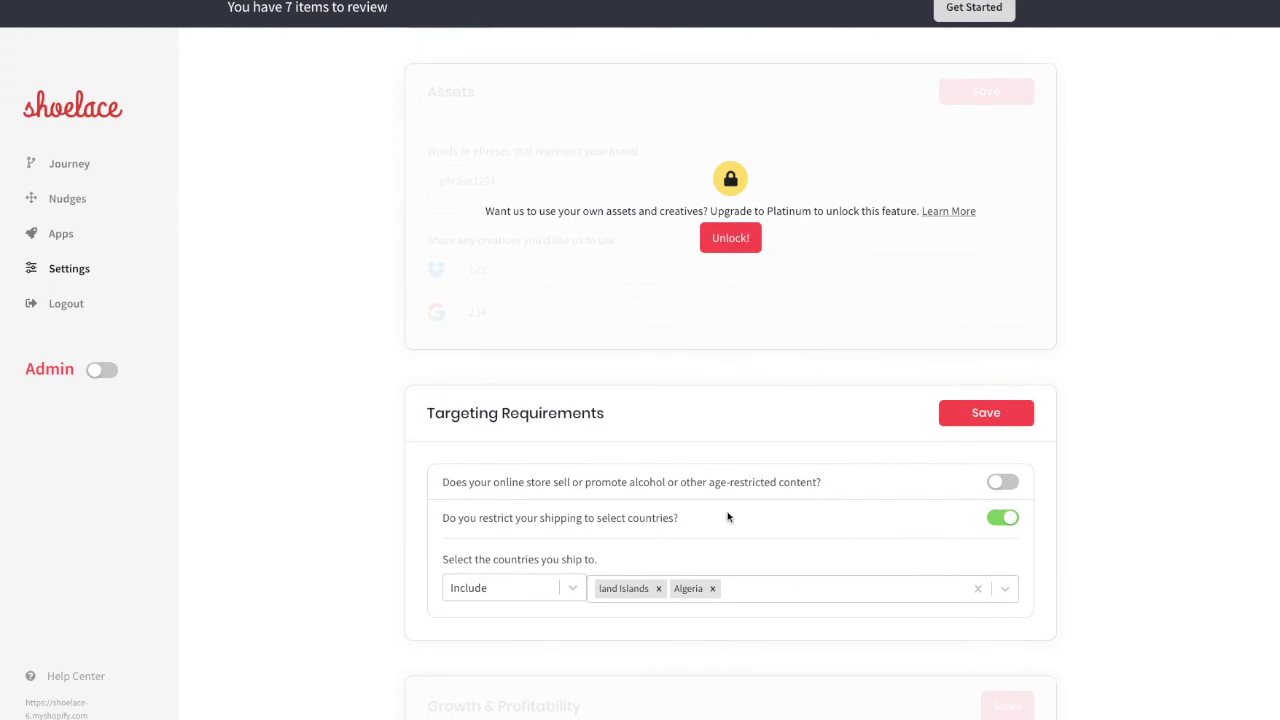
pyautogui.scroll(-2, 728, 516)
pyautogui.scroll(-2, 729, 516)
pyautogui.scroll(5, 730, 513)
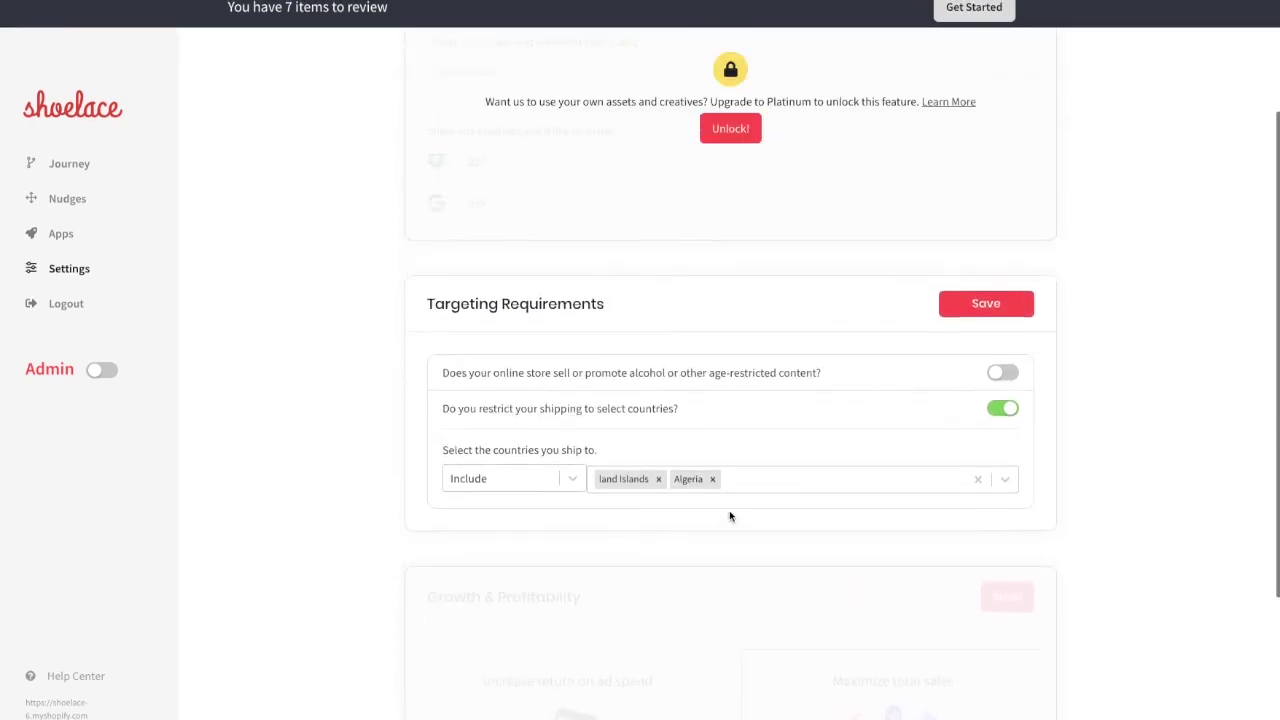
pyautogui.click(730, 321)
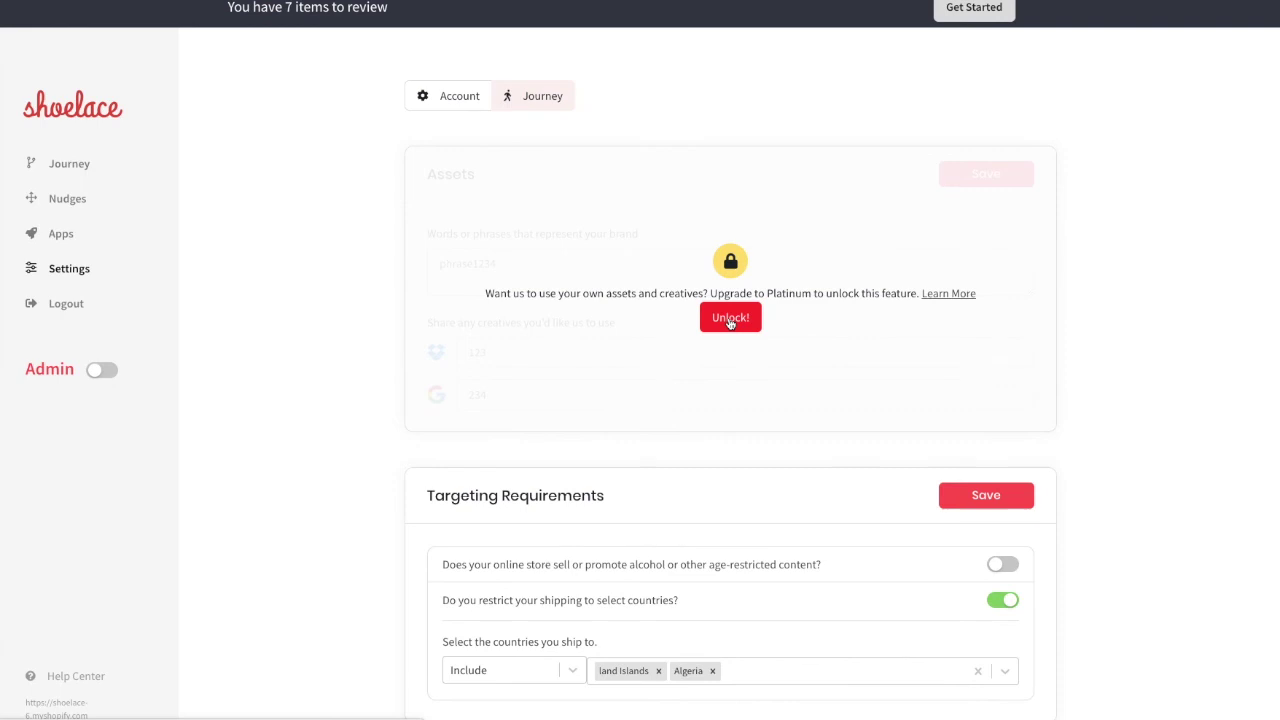